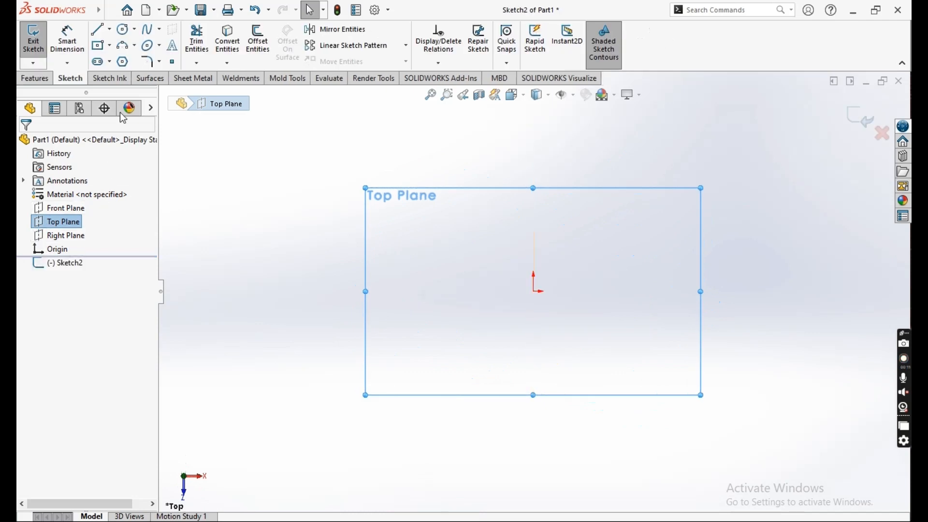
Sketch a horizontal midpoint line about 124 mm long, centred on the origin.
left_click(110, 33)
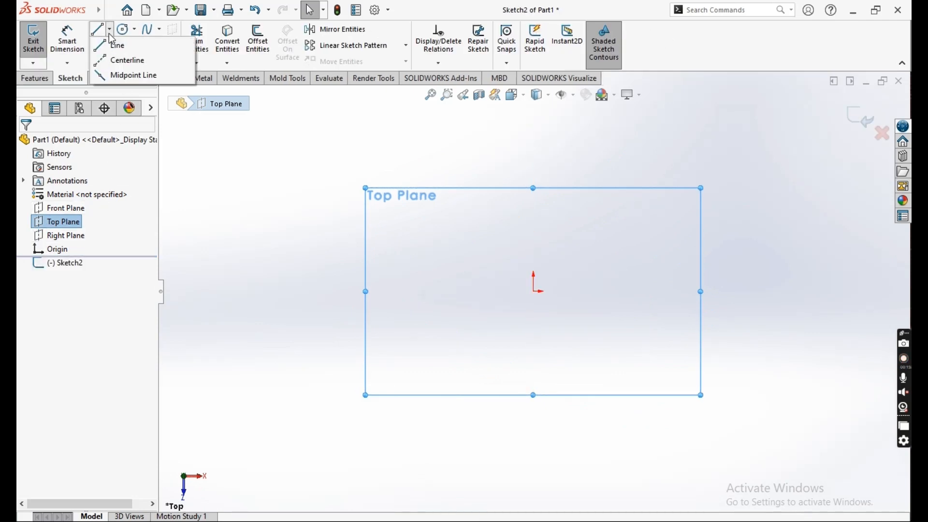
left_click(134, 79)
left_click(534, 291)
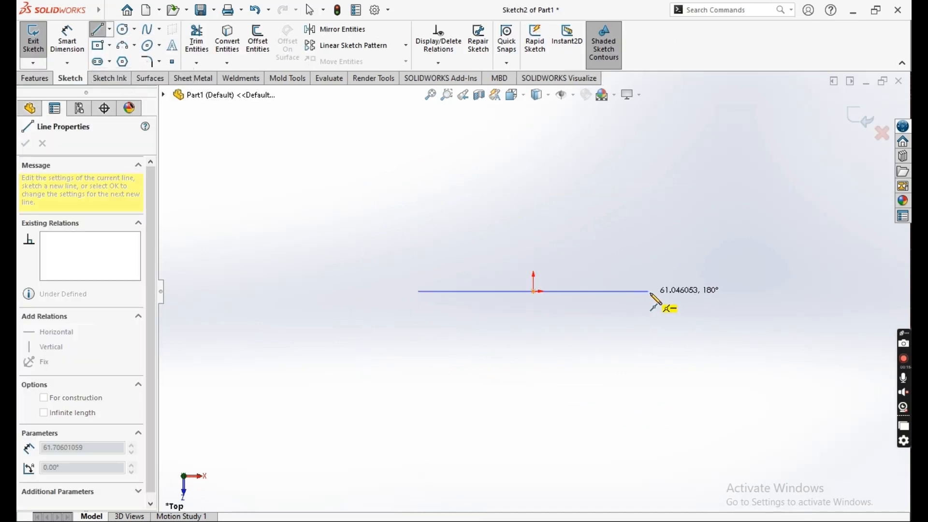
left_click(650, 292)
key("Escape")
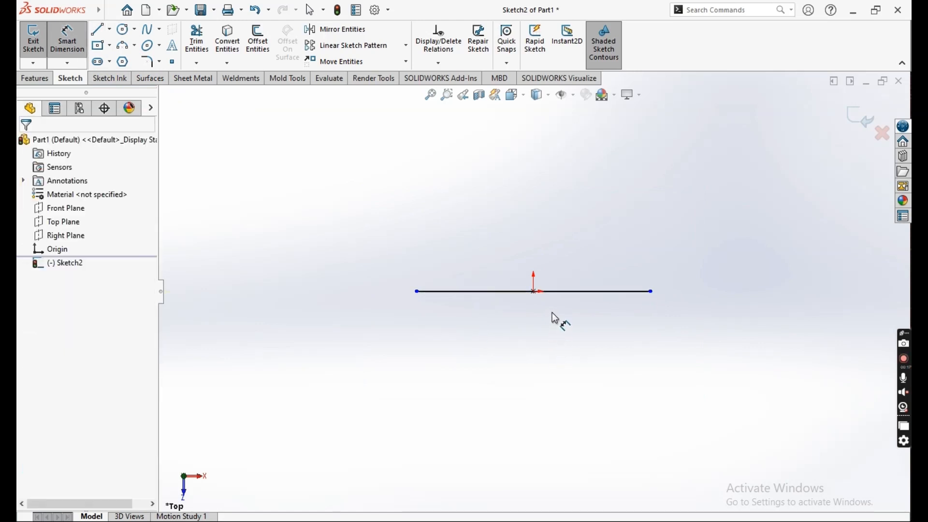
Dimension the horizontal line's length and set it to 100 mm.
left_click(560, 292)
left_click(541, 347)
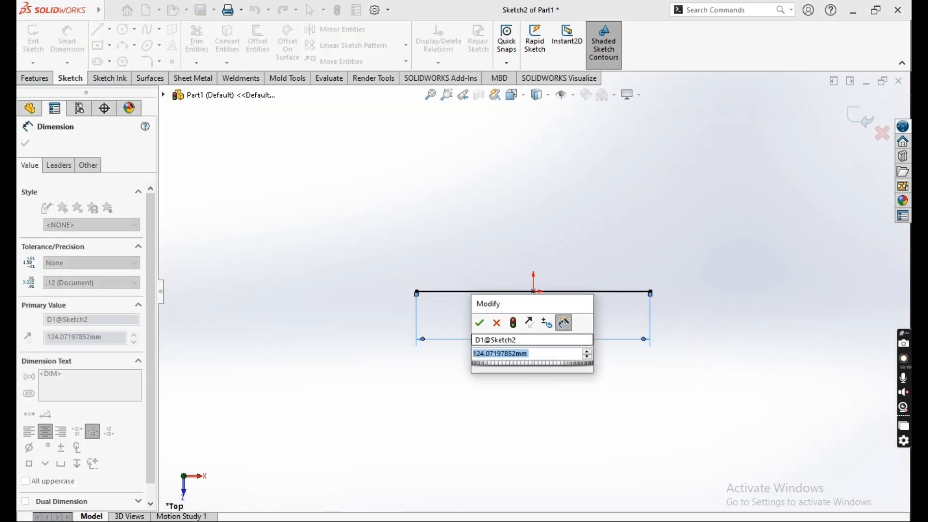
type("100.")
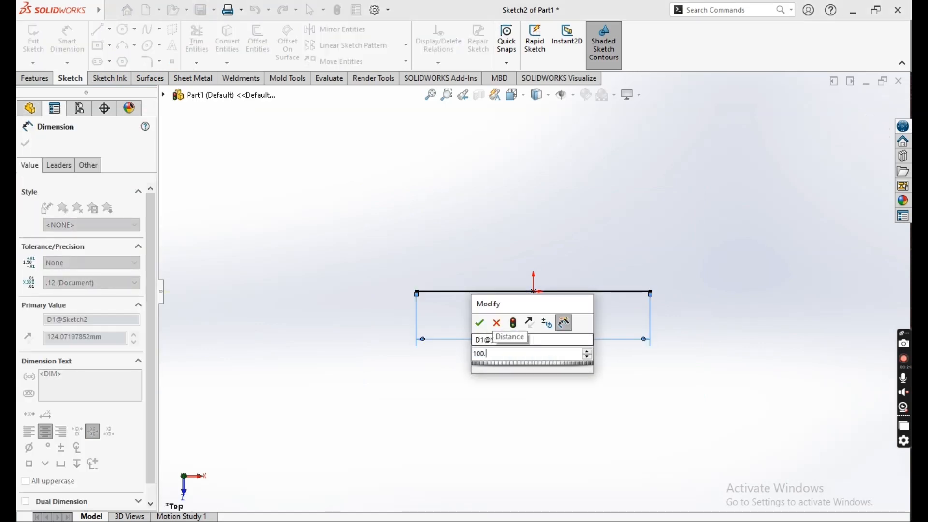
key("Return")
key("Escape")
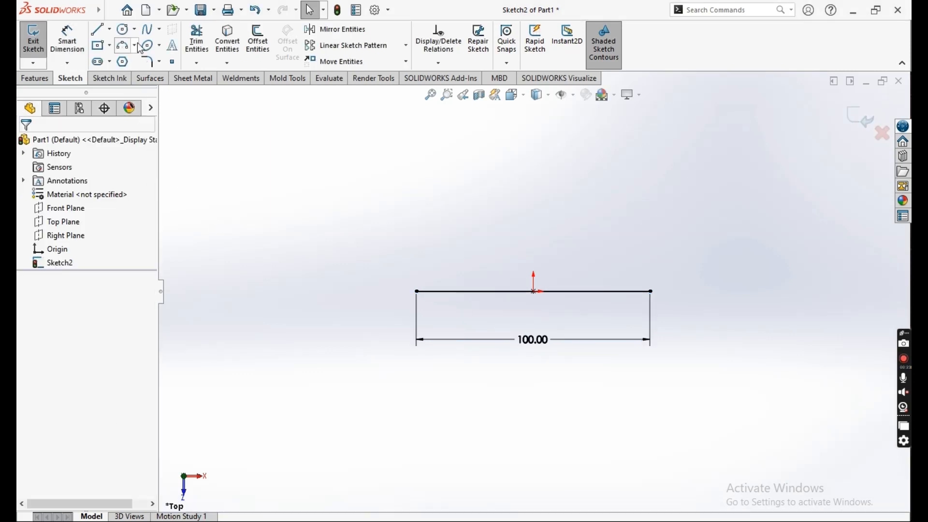
Sketch a spline from the line's left end through a crest about 24 mm above, the origin and a trough about 26 mm below to the right end.
left_click(417, 291)
left_click(454, 235)
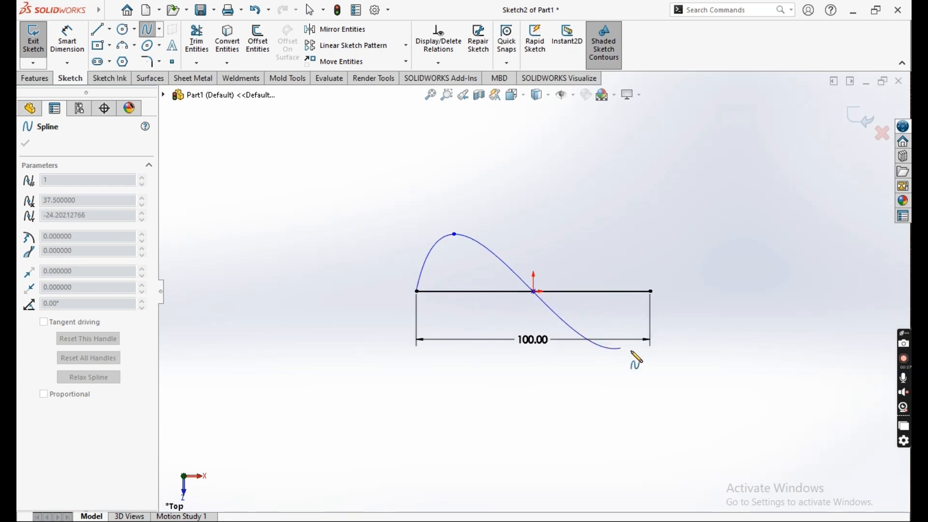
left_click(615, 353)
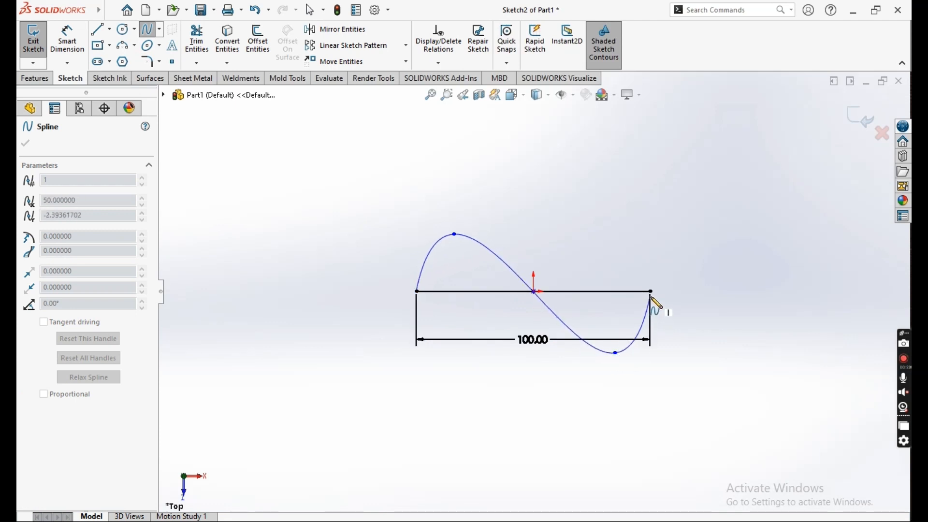
double_click(651, 291)
key("d")
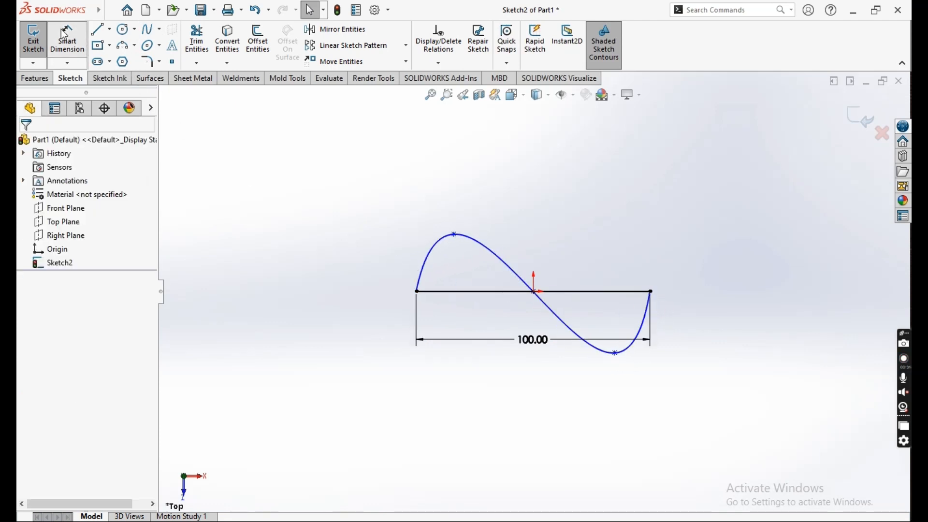
Dimension the height of the spline's crest point above the horizontal line as 20 mm.
left_click(454, 235)
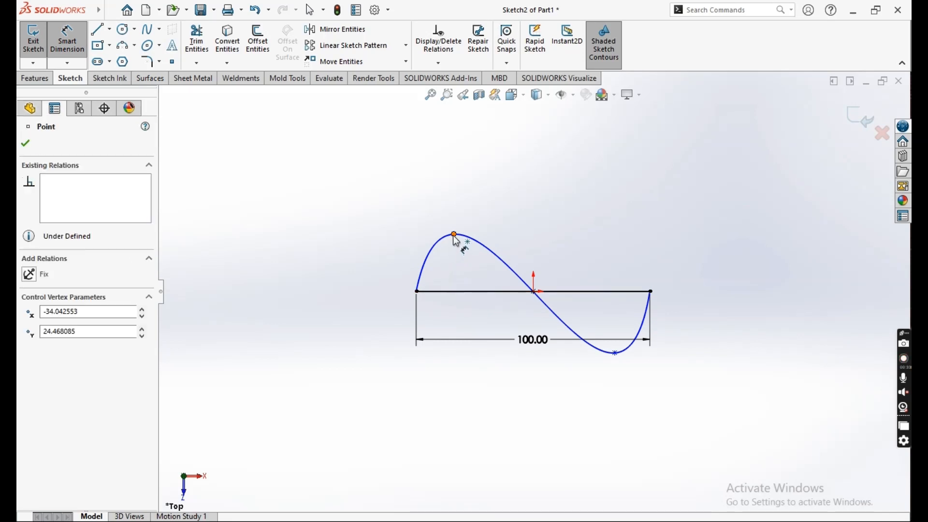
left_click(471, 292)
left_click(379, 271)
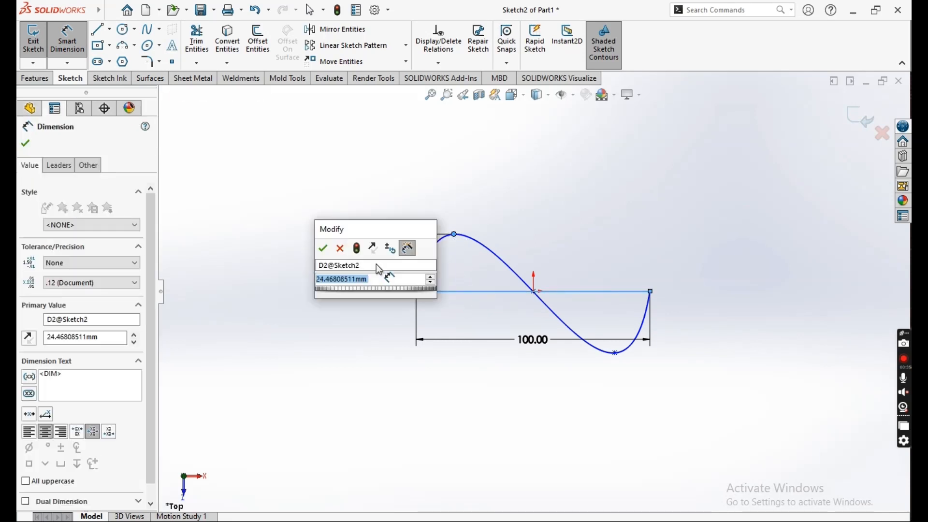
type("20")
key("Return")
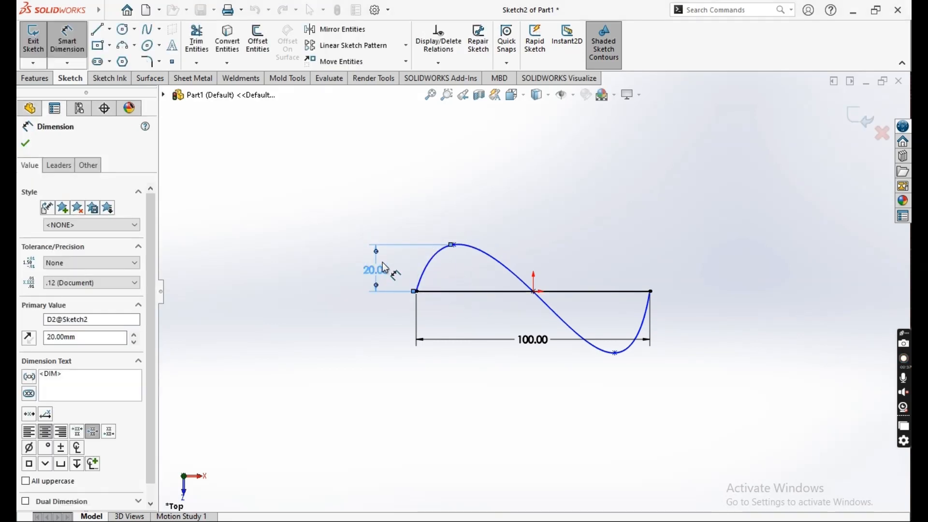
Dimension the depth of the spline's trough point below the horizontal line as 20 mm.
left_click(617, 354)
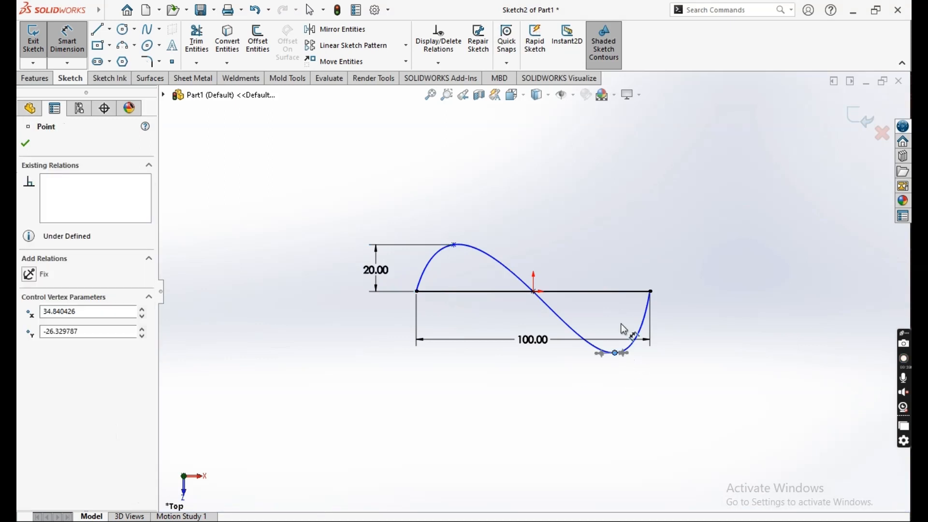
left_click(626, 293)
left_click(757, 331)
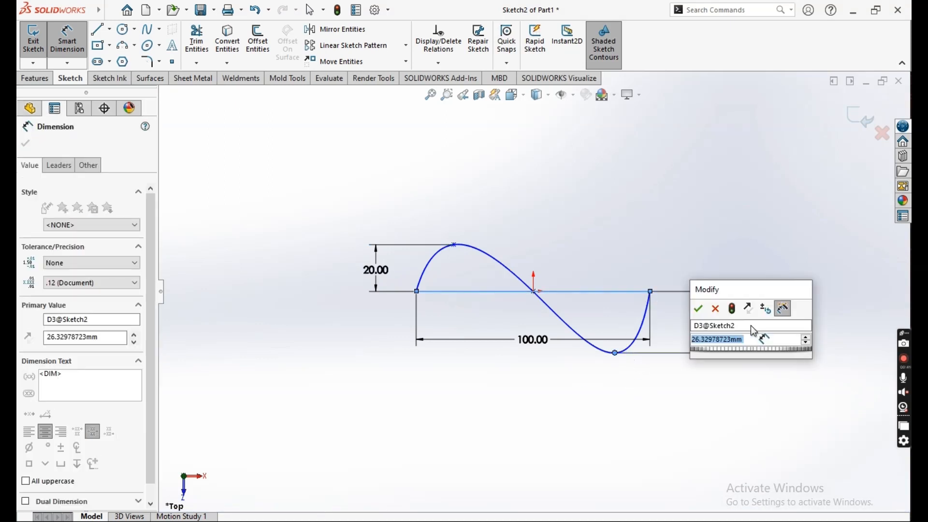
type("20")
key("Return")
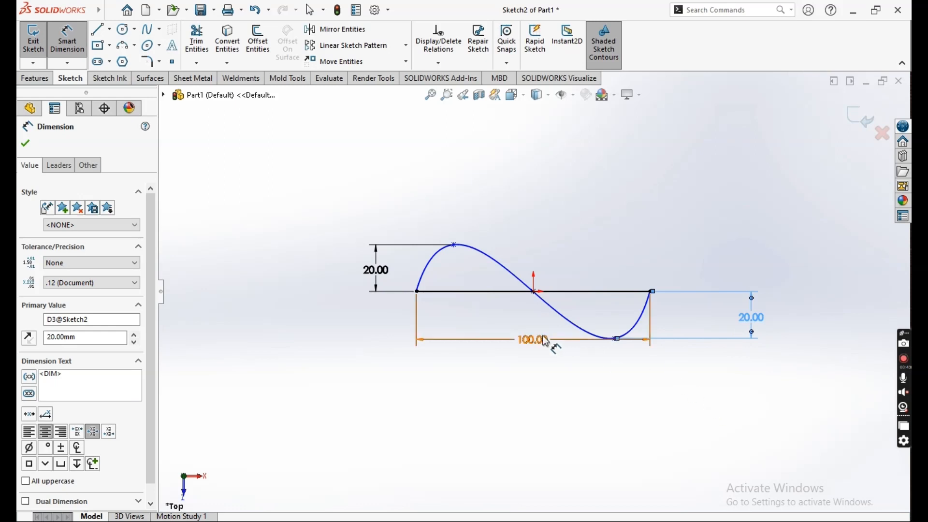
key("Escape")
Apply a Vertical relation to the spline's tangent handles at both its left and right endpoints.
left_click(421, 276)
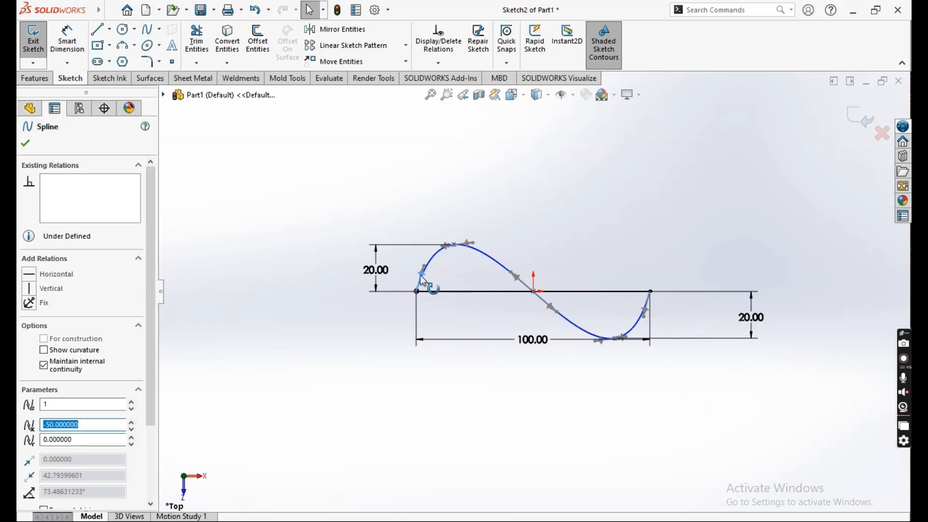
left_click(44, 289)
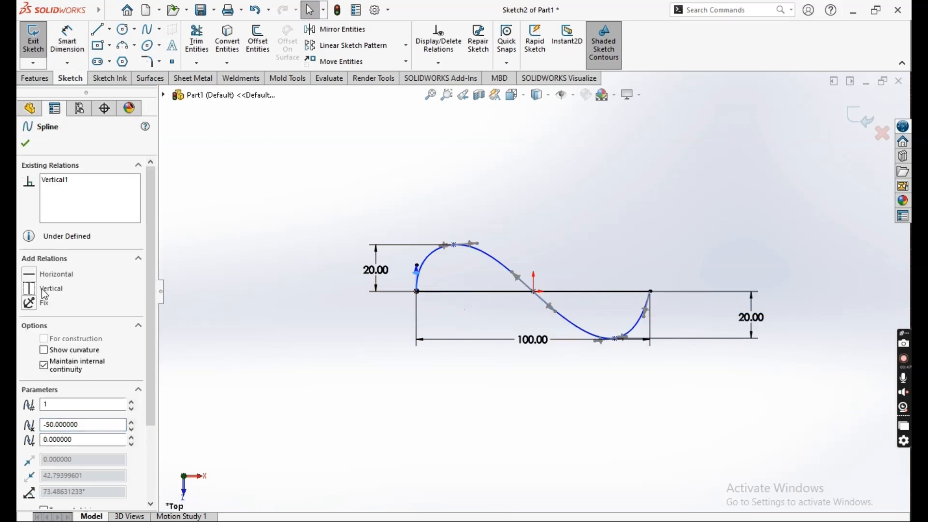
left_click(25, 143)
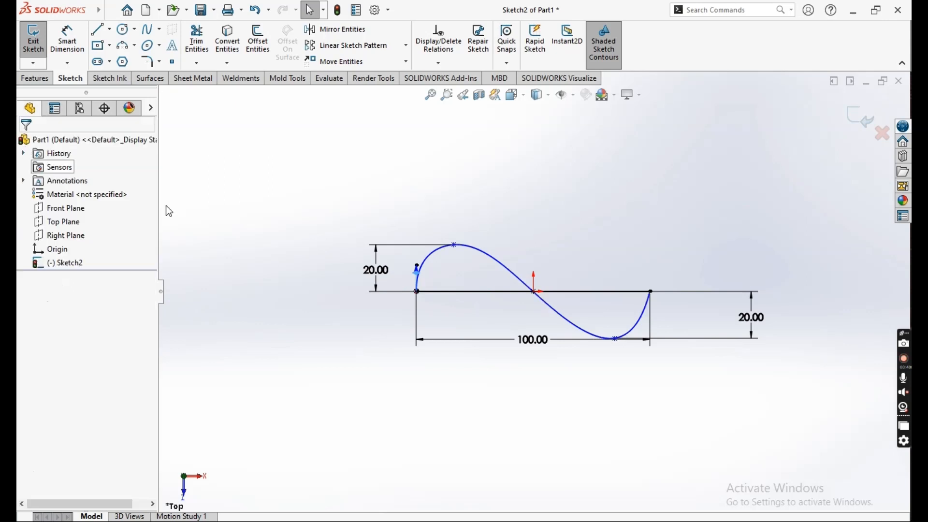
left_click(642, 311)
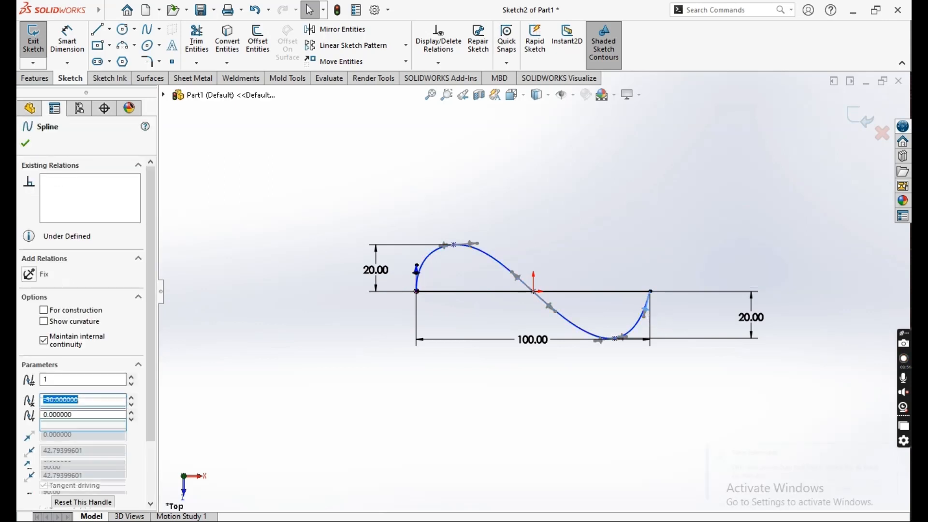
left_click(647, 308)
left_click(77, 289)
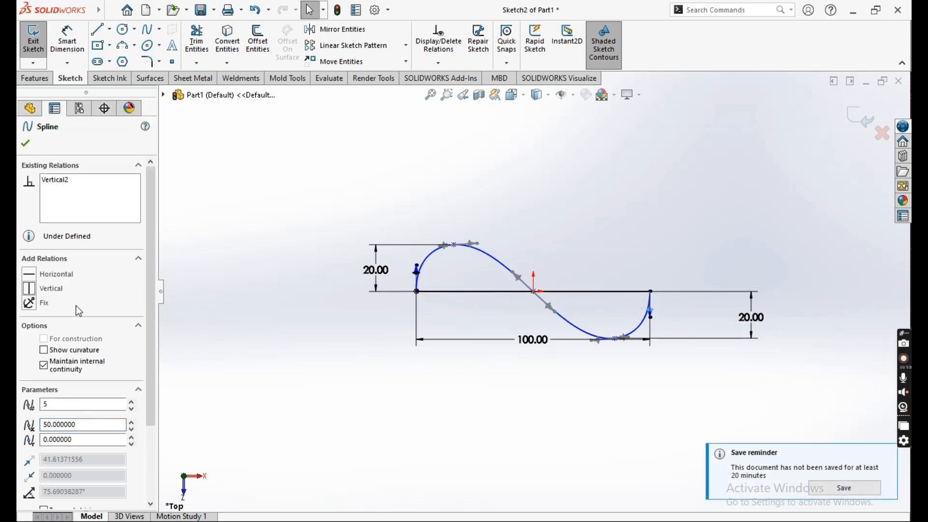
left_click(25, 144)
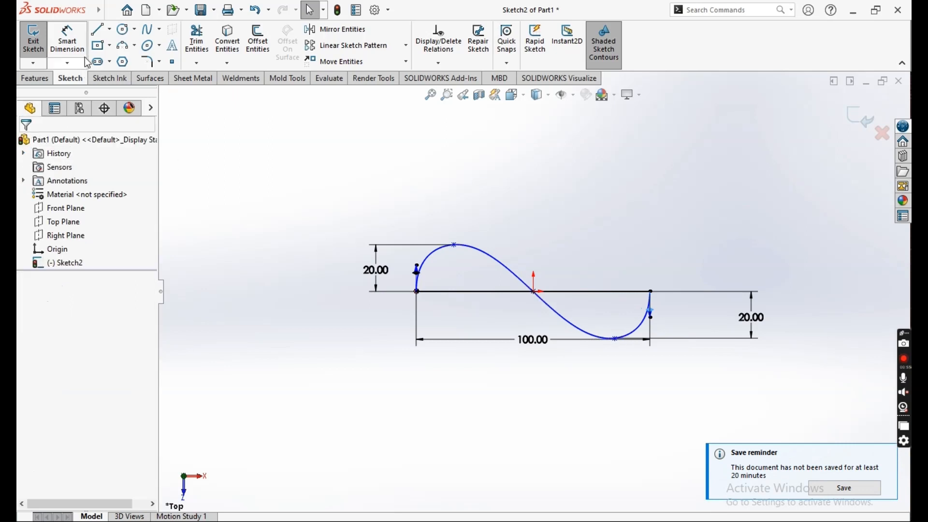
Dimension the horizontal distance from the spline's left endpoint to its crest point as 20 mm.
left_click(68, 43)
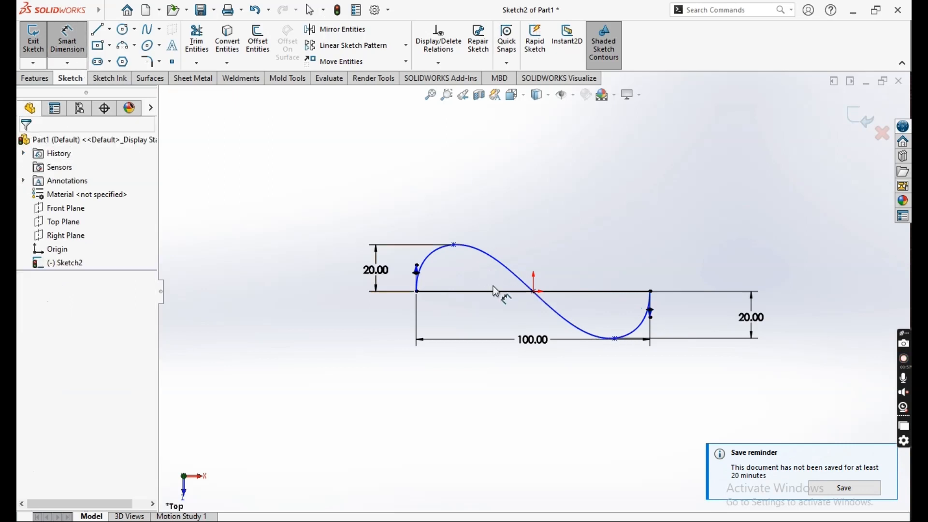
left_click(454, 244)
left_click(417, 292)
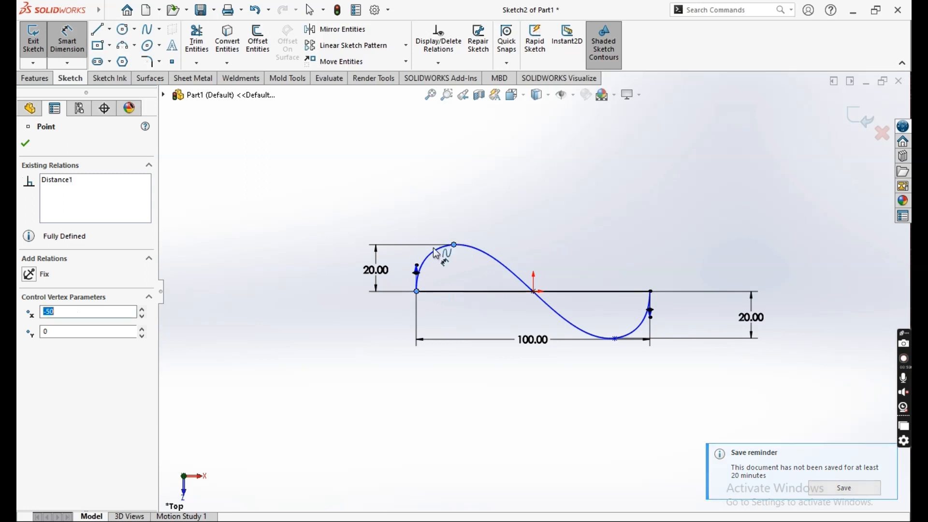
left_click(440, 206)
type("20")
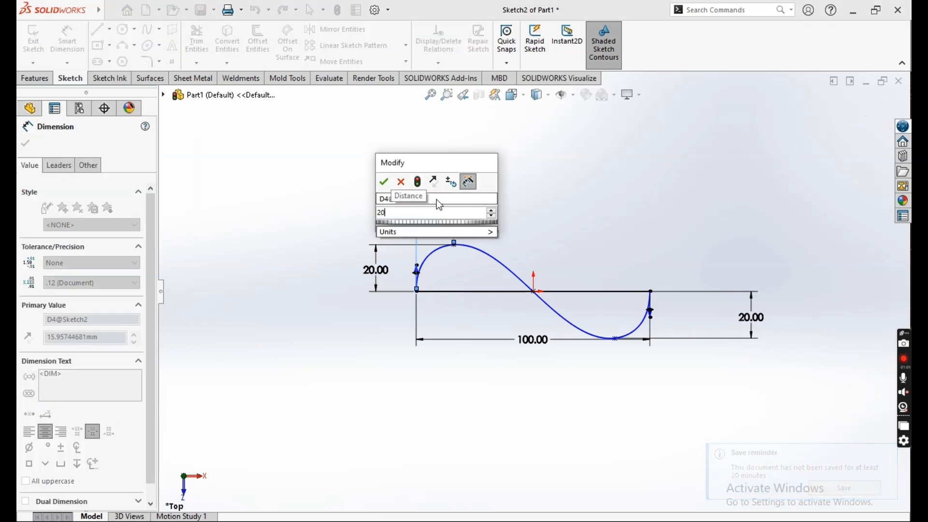
key("Return")
Dimension the horizontal distance from the spline's trough point to its right endpoint as 20 mm.
left_click(615, 338)
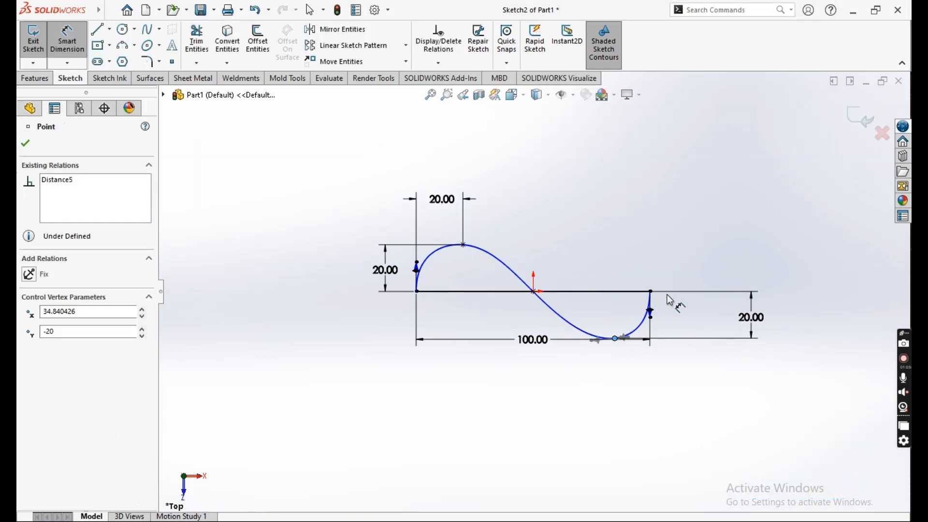
left_click(651, 292)
left_click(645, 387)
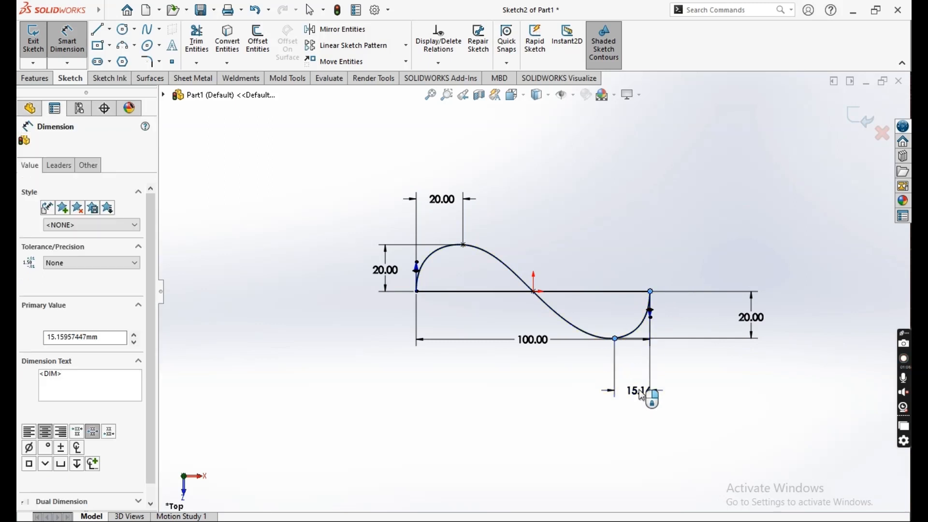
type("20")
key("Return")
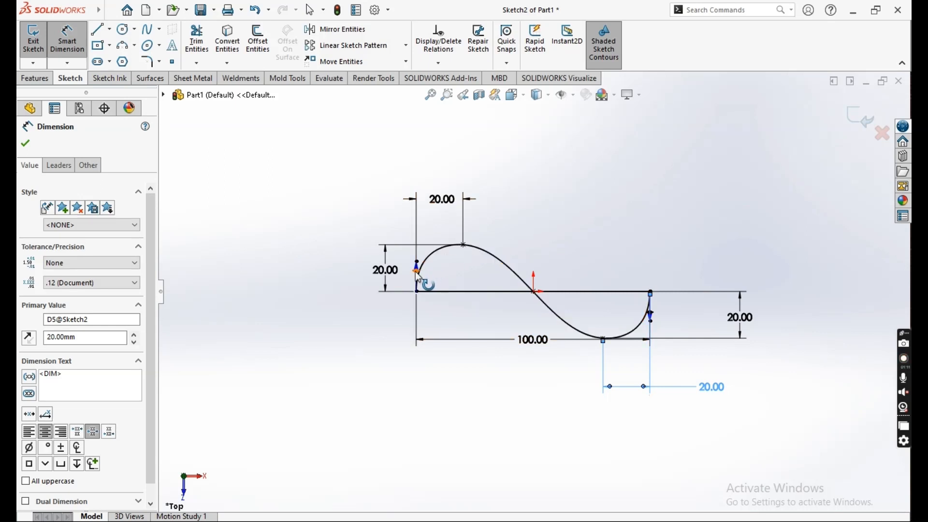
Dimension the tangent handles at the spline's left and right endpoints, setting each to 50 mm.
left_click(394, 259)
left_click(255, 216)
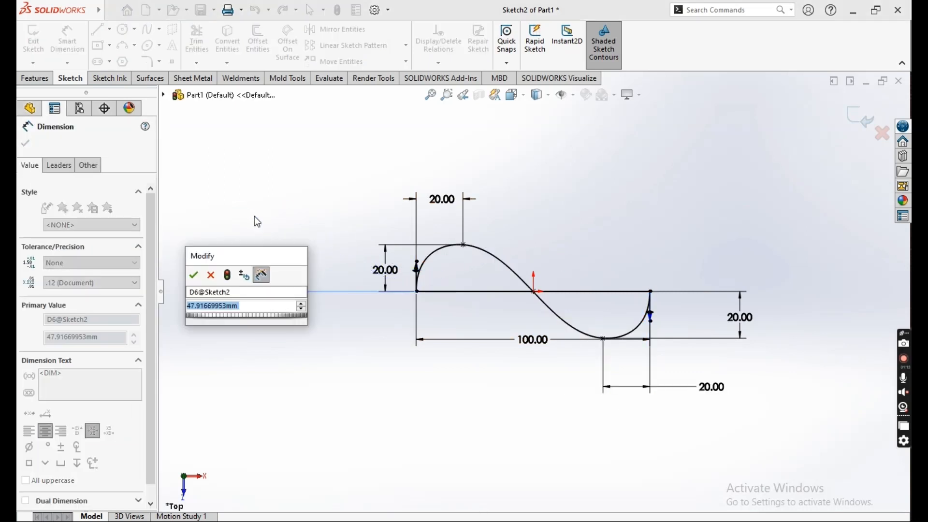
type("50")
key("Return")
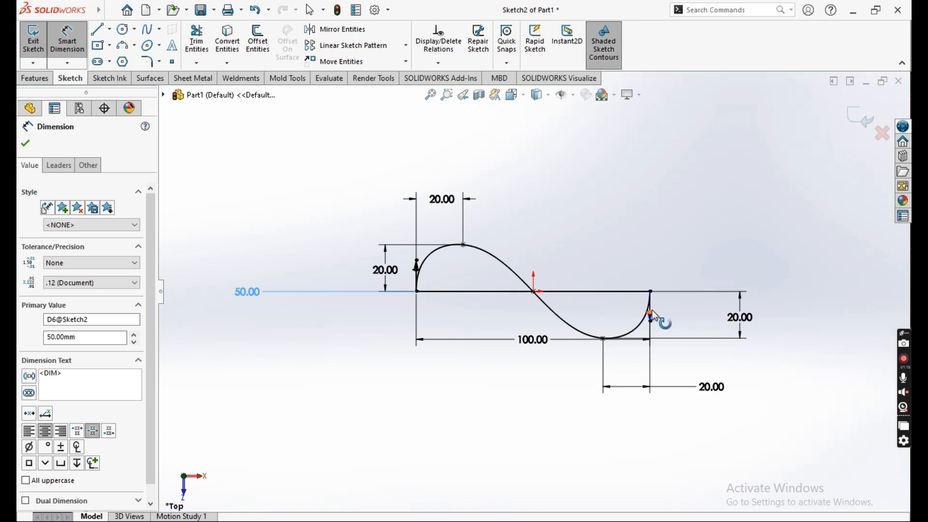
left_click(656, 318)
left_click(782, 265)
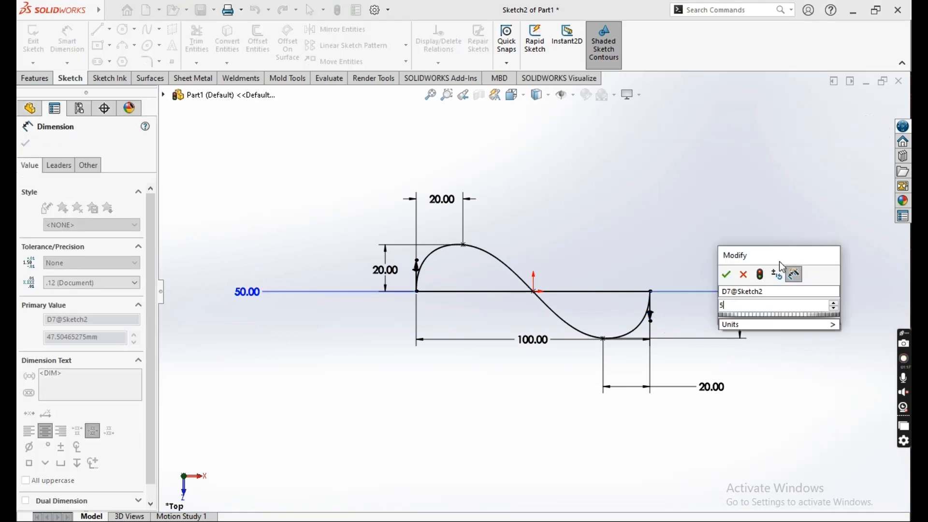
type("50")
key("Return")
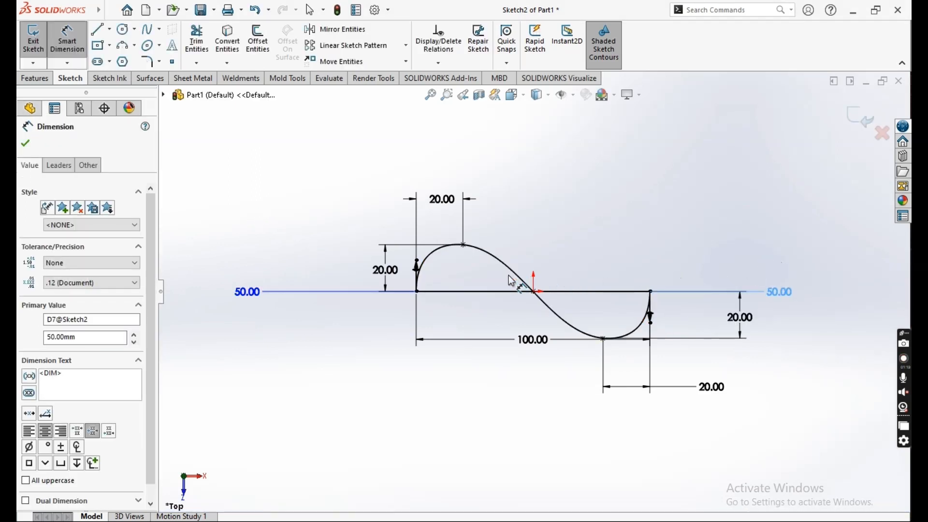
Dimension the right-hand tangent handle at the spline's crest point and set it to 50 mm.
left_click(471, 250)
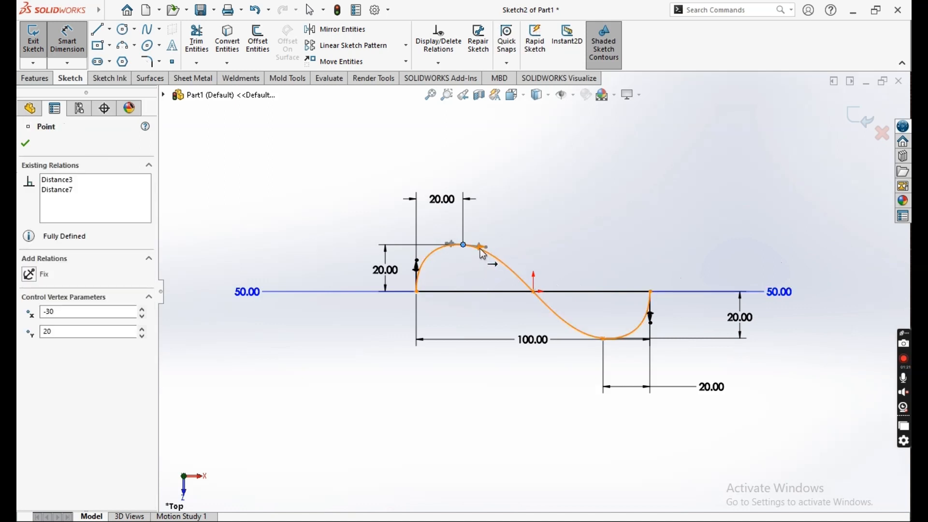
left_click(481, 250)
left_click(549, 221)
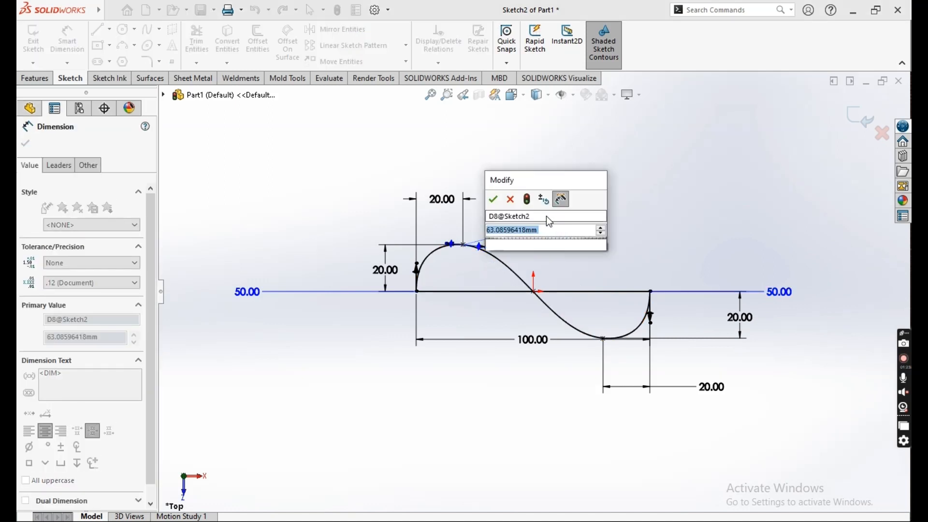
type("50")
key("Return")
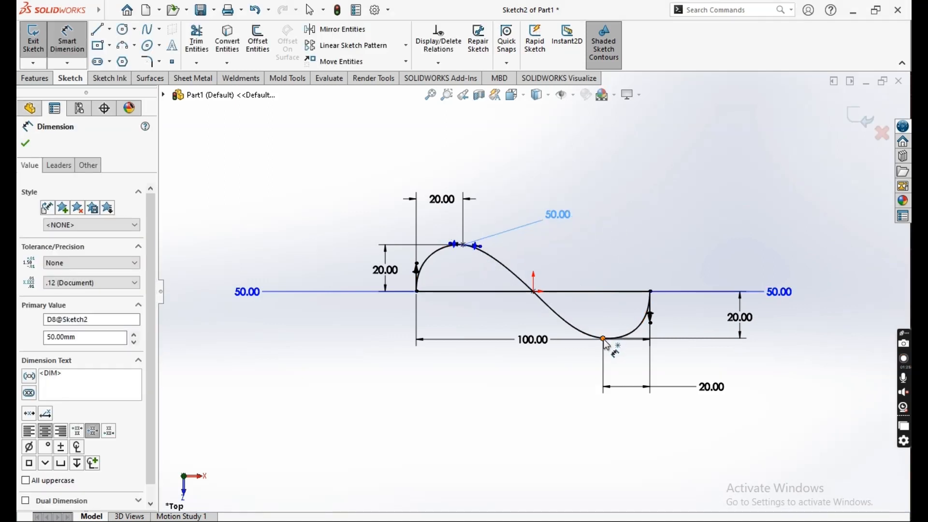
Dimension the left-hand tangent handle at the spline's trough point and set it to 50 mm.
left_click(604, 339)
left_click(591, 340)
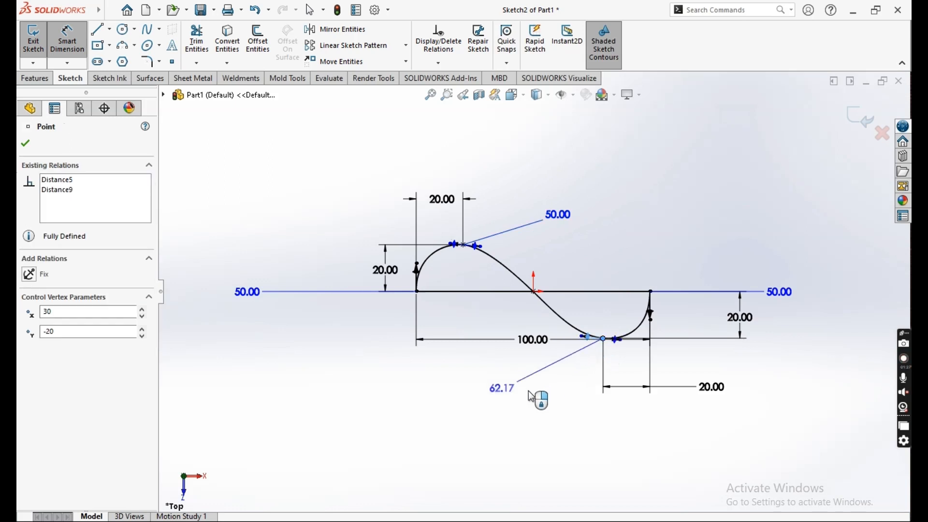
left_click(540, 413)
type("50")
key("Return")
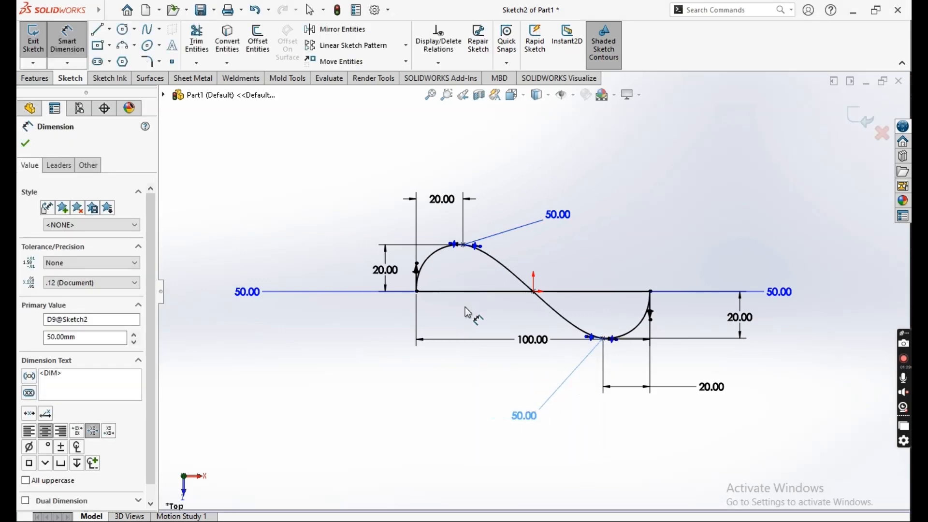
Dimension the angle between the crest point's tangent handle and the horizontal line as 5°, and reposition the crest handle's 50 mm dimension above the curve.
left_click(474, 251)
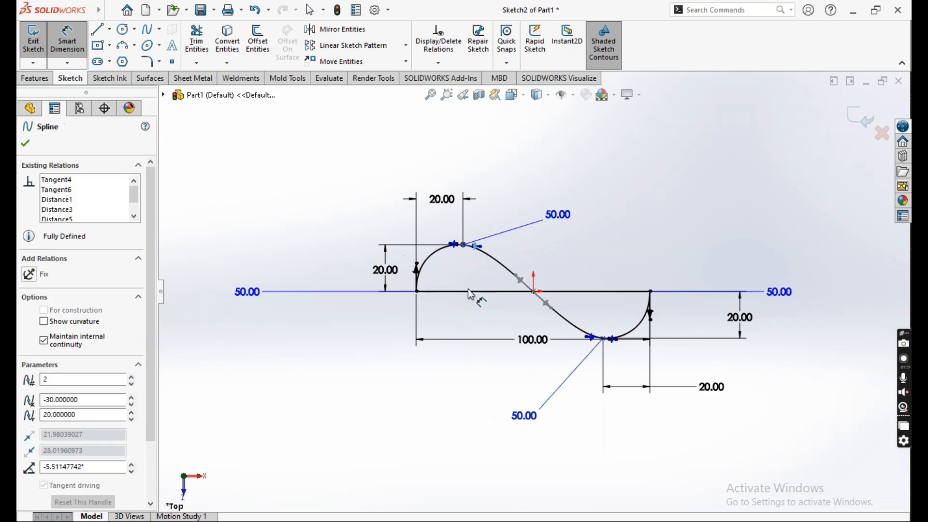
left_click(425, 292)
left_click(324, 265)
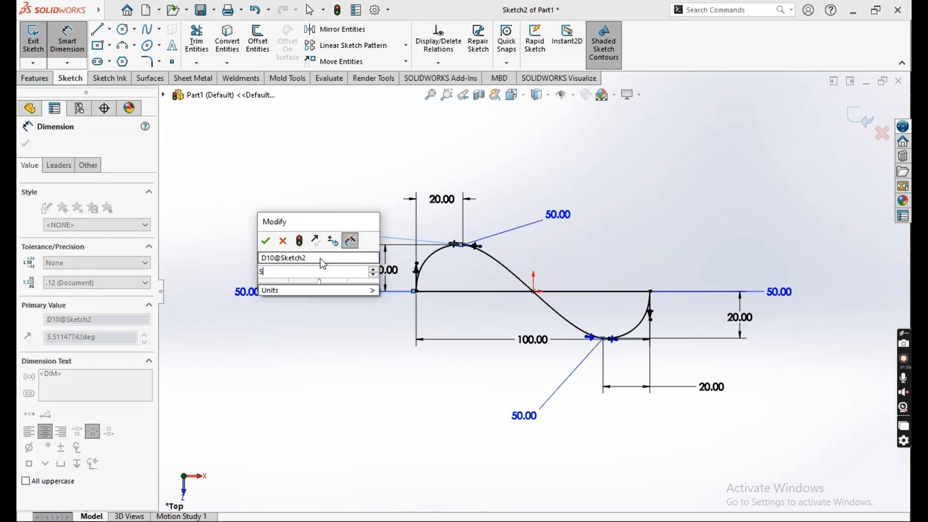
type("50")
key("Return")
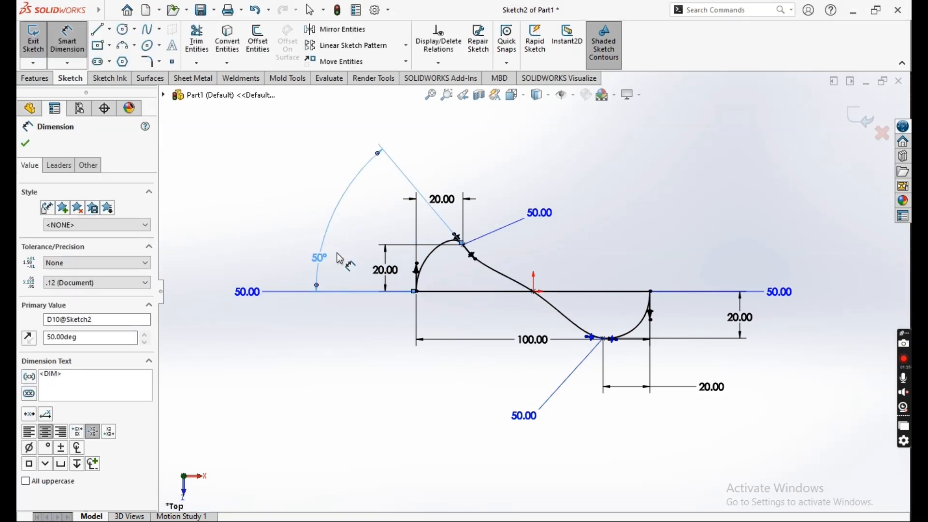
double_click(317, 258)
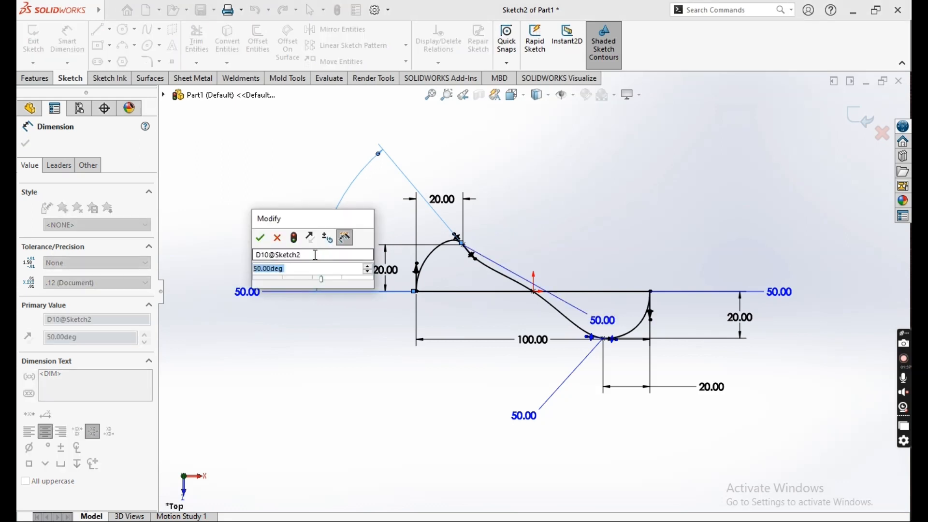
type("5")
key("Return")
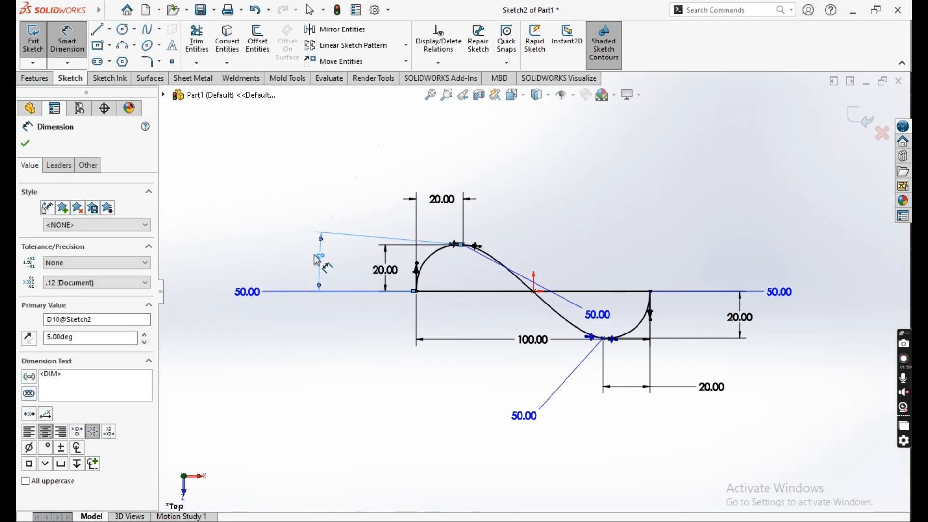
mouse_move(598, 316)
left_mouse_down()
mouse_move(551, 244)
mouse_move(542, 188)
left_mouse_up()
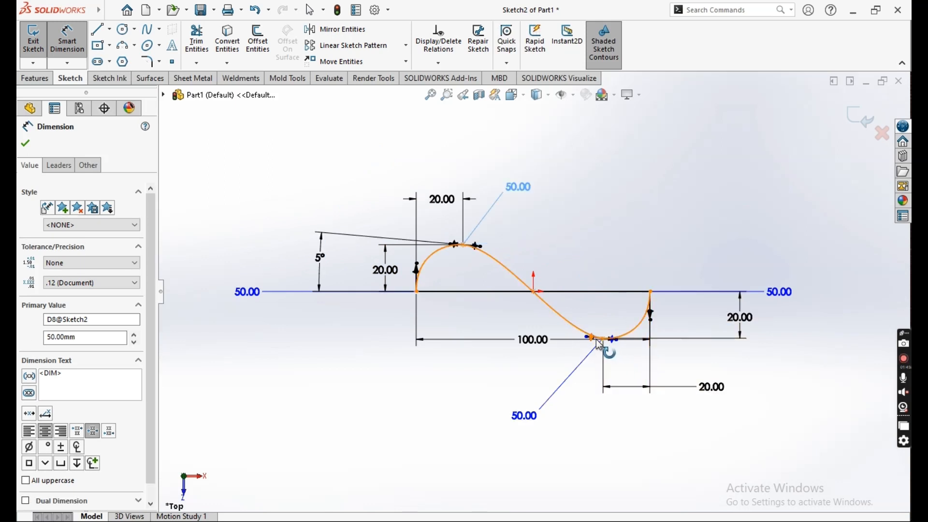
Dimension the angle between the trough point's tangent handle and the horizontal line as 5°.
left_click(599, 341)
left_click(616, 292)
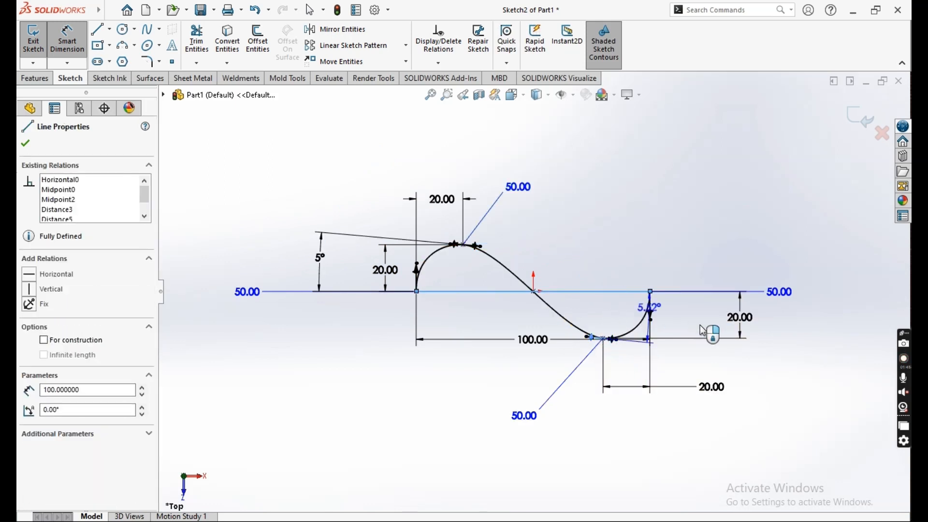
left_click(838, 332)
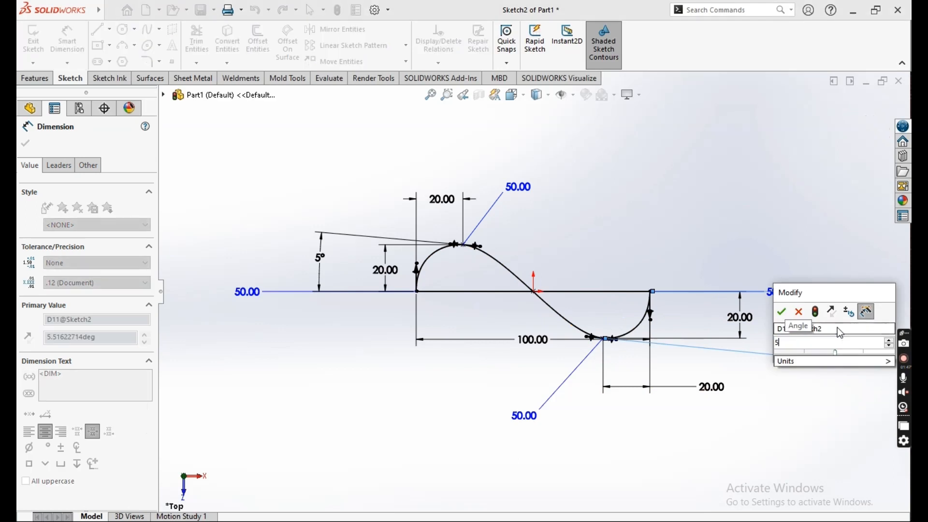
key("Escape")
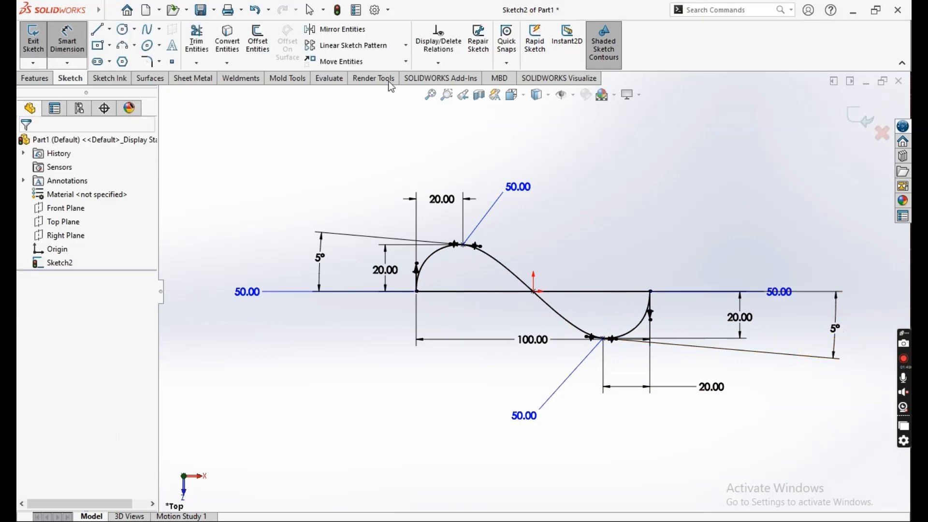
Mirror a copy of the spline about the horizontal line to form a figure eight, and exit the sketch.
left_click(351, 30)
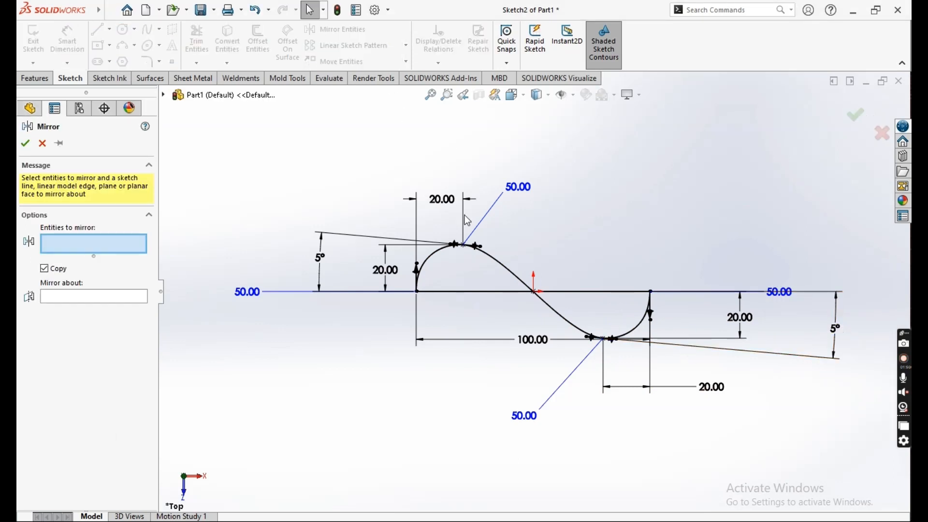
left_click(516, 276)
left_click(89, 301)
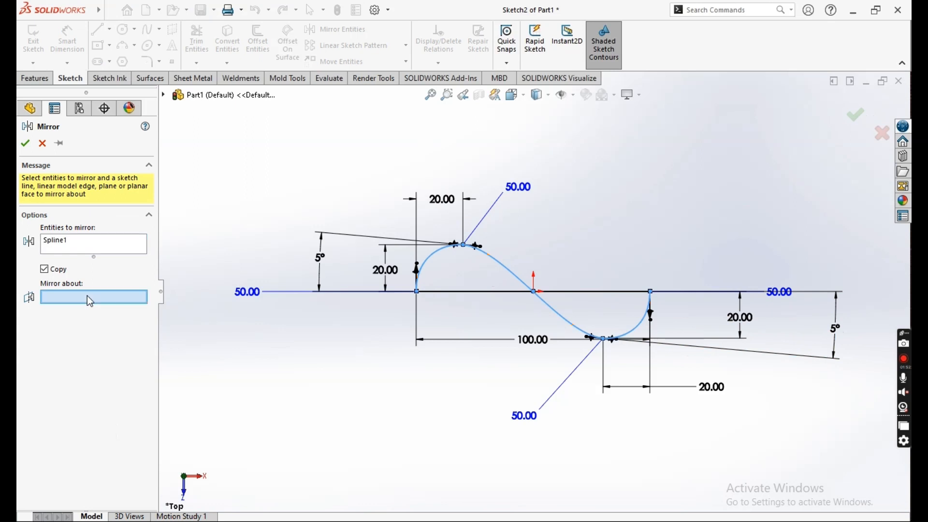
left_click(463, 293)
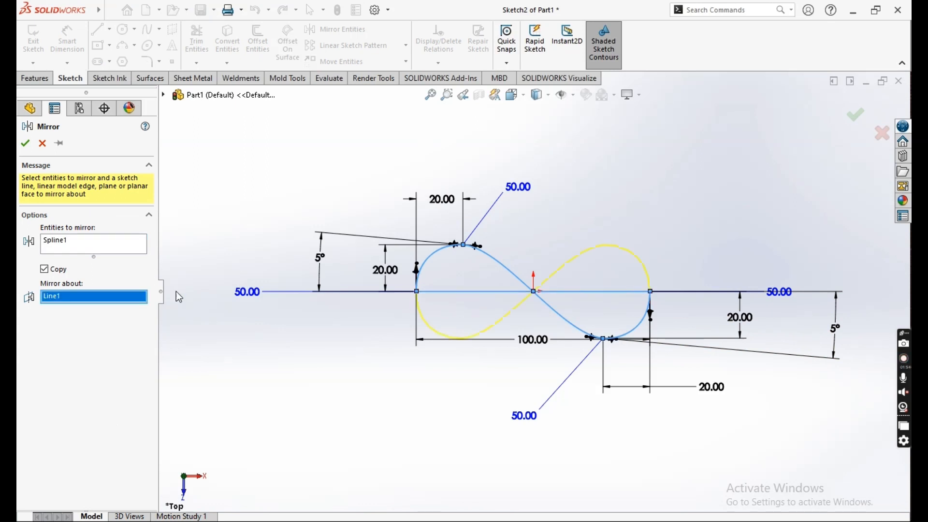
left_click(25, 143)
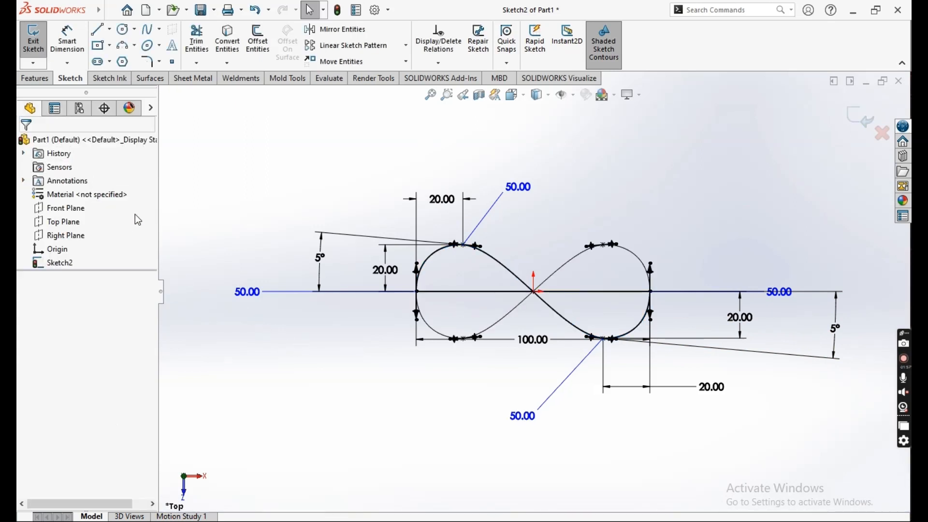
left_click(33, 45)
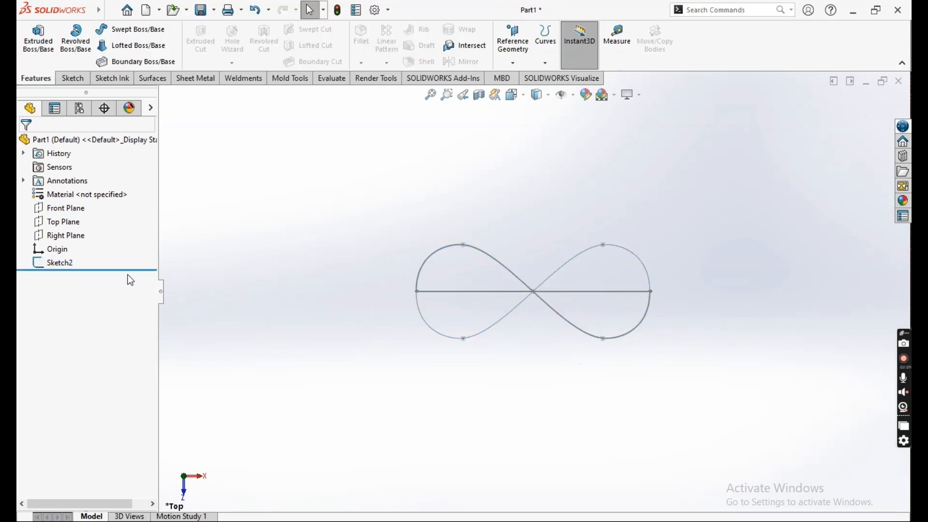
Reopen the figure-eight sketch, convert its horizontal line to construction geometry, and exit the sketch.
left_click(54, 264)
key("f")
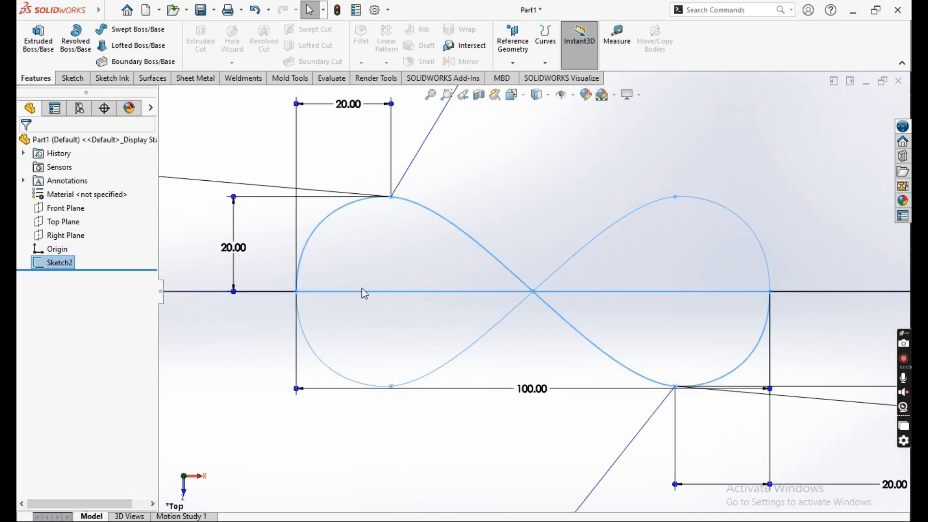
double_click(361, 289)
left_click(356, 291)
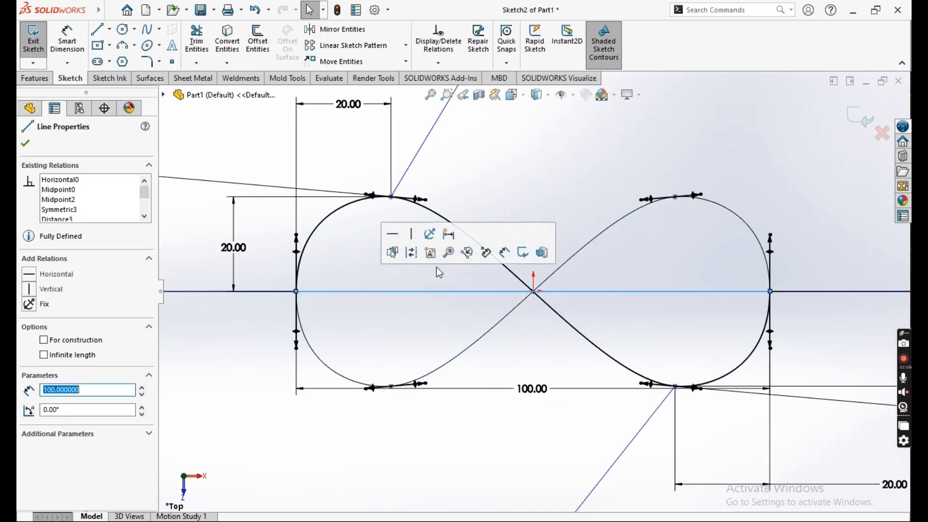
left_click(408, 254)
key("z")
key("z")
key("z")
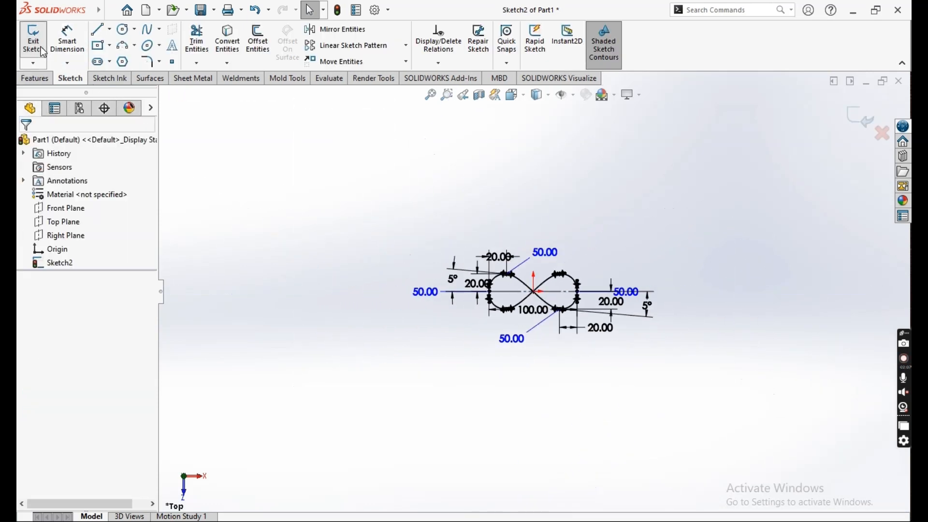
scroll(580, 321, "down", 3)
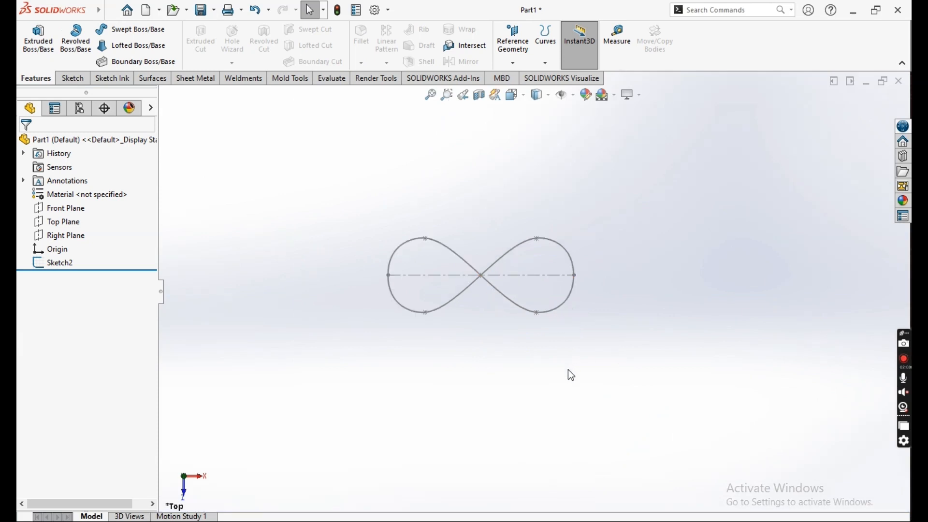
Start a sketch on the Front Plane and draw a circle of about 53 mm radius directly below the origin.
mouse_move(571, 374)
middle_mouse_down()
mouse_move(550, 270)
mouse_move(580, 193)
middle_mouse_up()
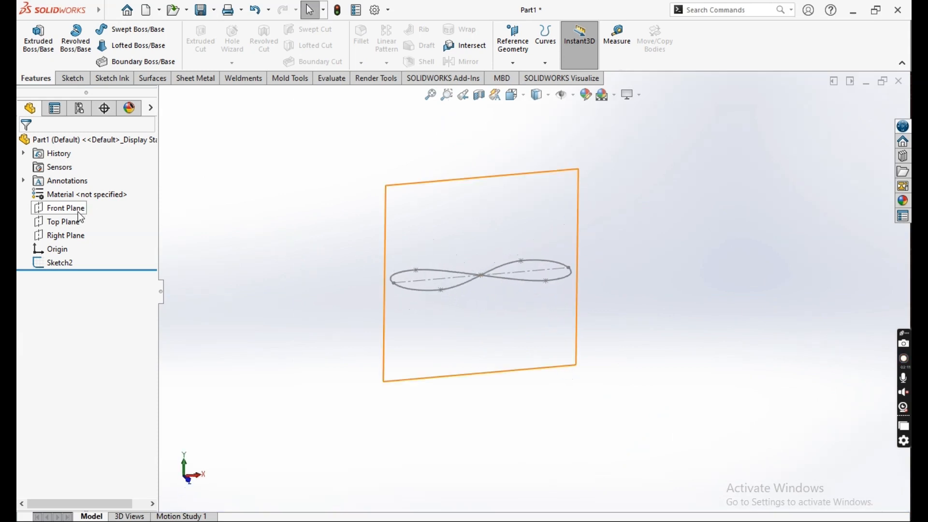
left_click(60, 207)
left_click(87, 189)
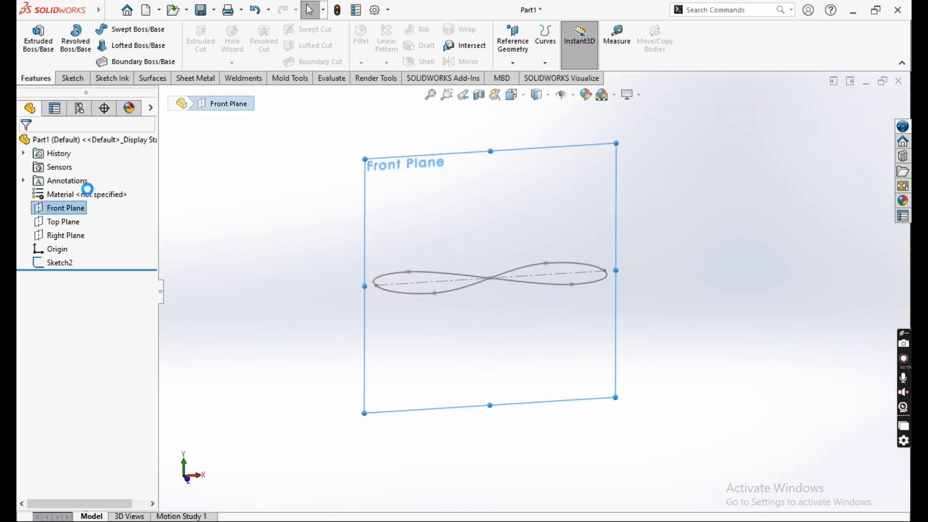
scroll(280, 311, "up", 10)
scroll(652, 371, "down", 4)
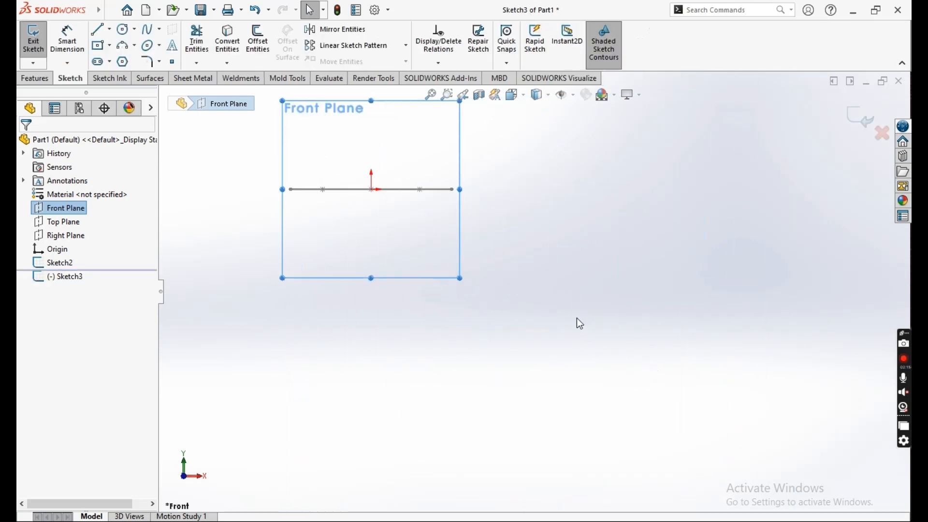
scroll(551, 317, "up", 2)
scroll(472, 209, "down", 1)
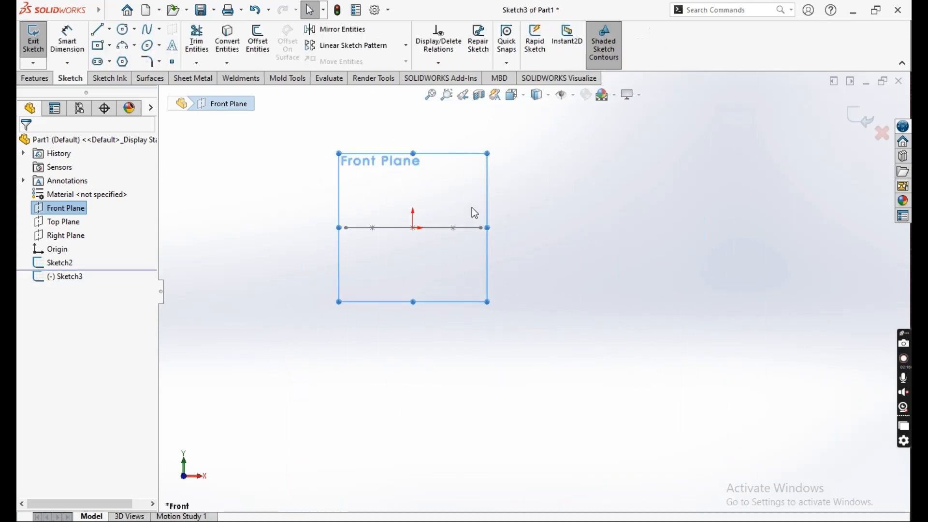
left_click(123, 30)
left_click(413, 325)
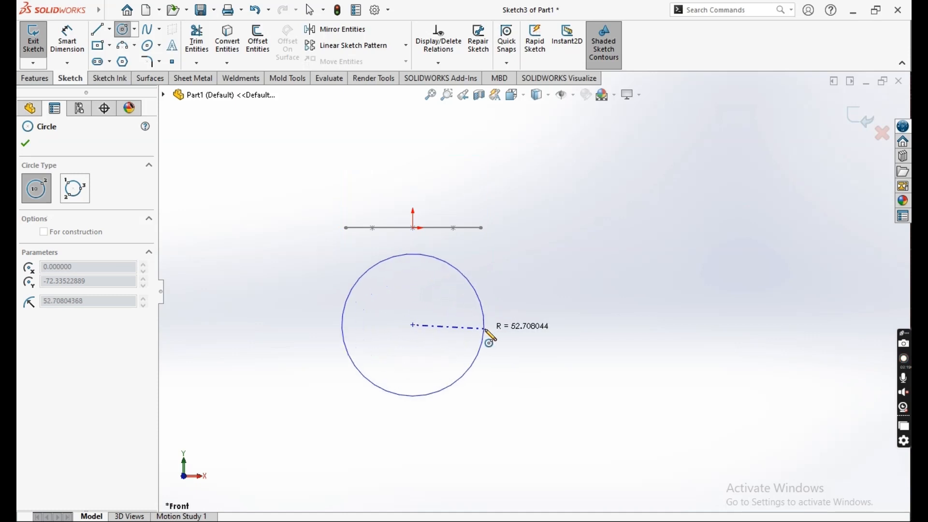
left_click(486, 330)
key("Escape")
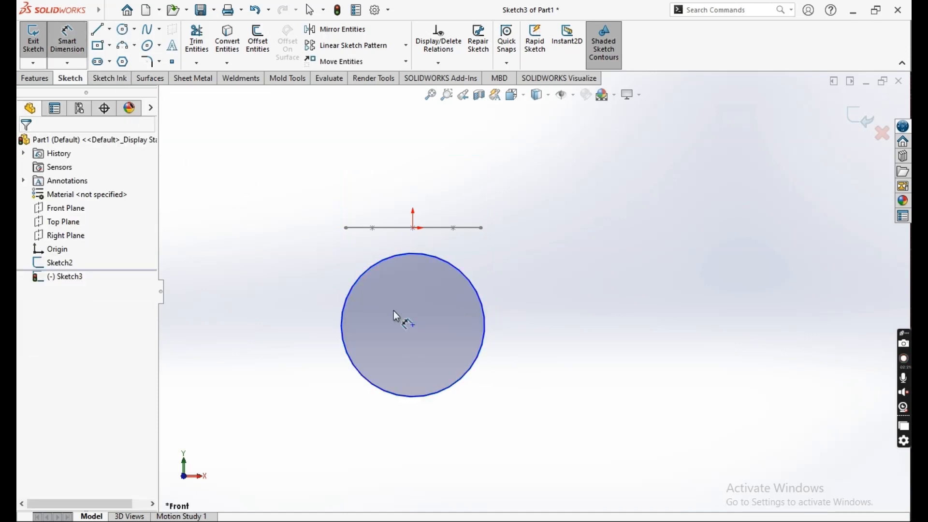
Set the circle's diameter to 100 mm and relate its centre vertically to the origin.
left_click(358, 371)
left_click(213, 212)
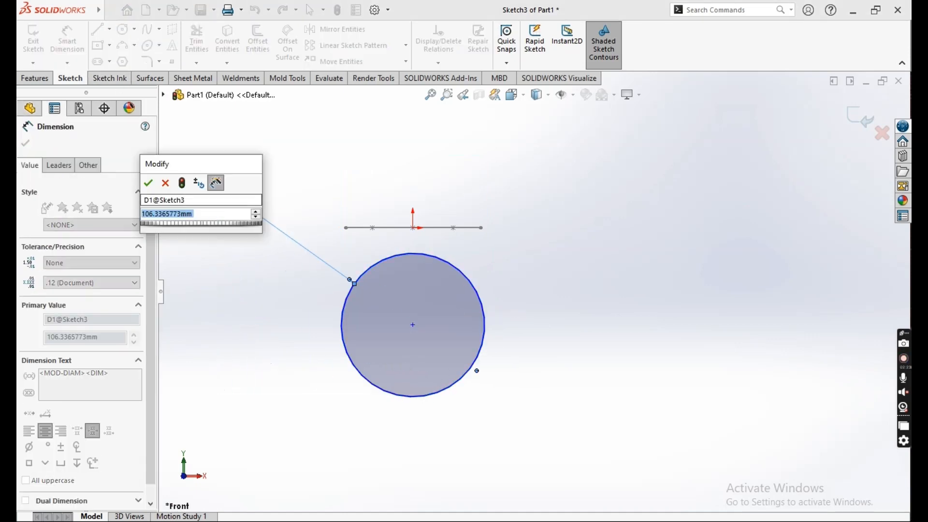
type("100")
key("Return")
key("Escape")
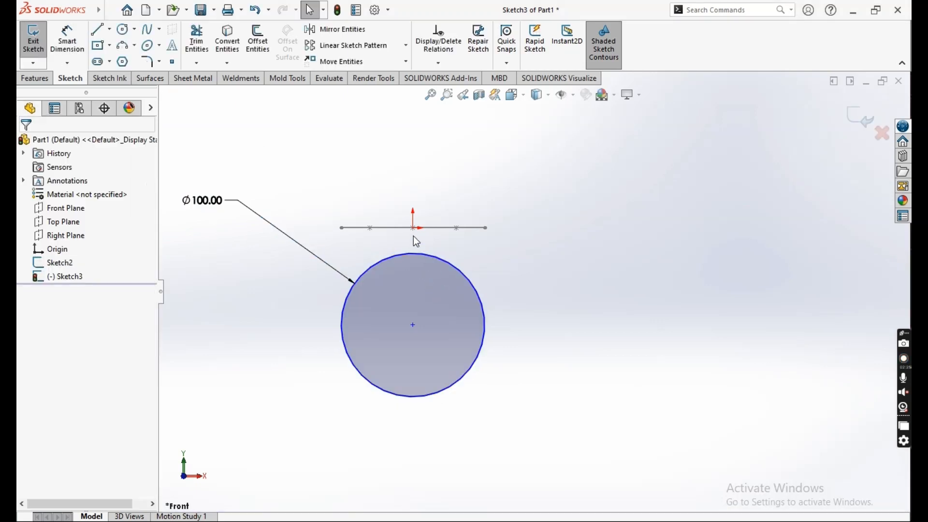
left_click(414, 326)
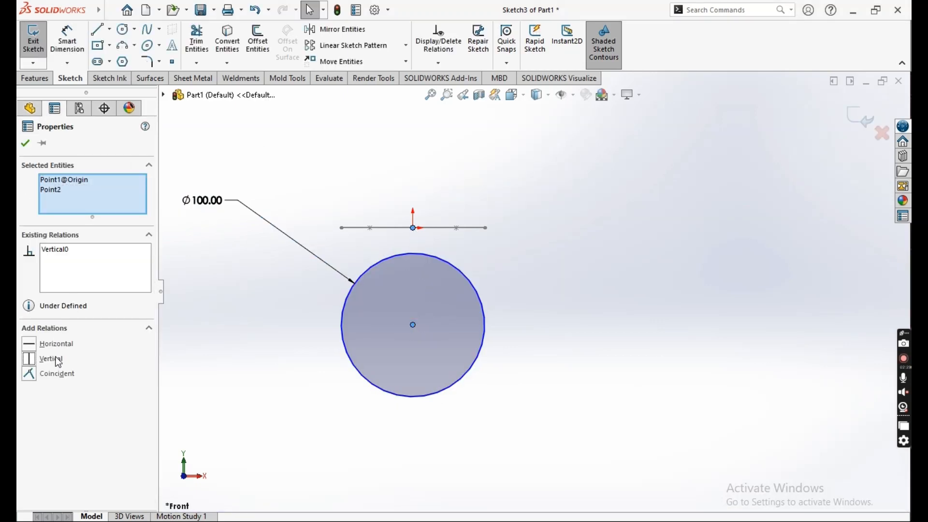
left_click(26, 143)
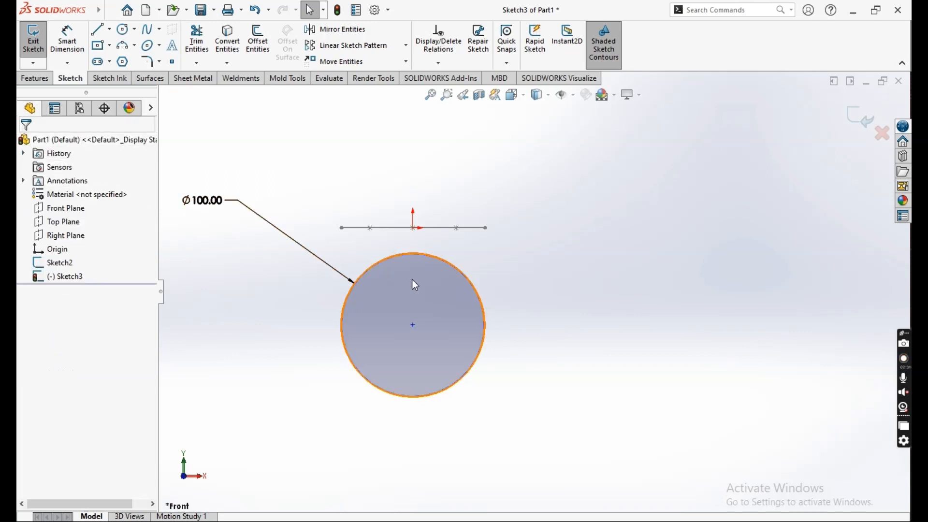
Dimension the vertical distance from the origin to the circle's centre as 50 mm, and exit the sketch.
left_click(67, 40)
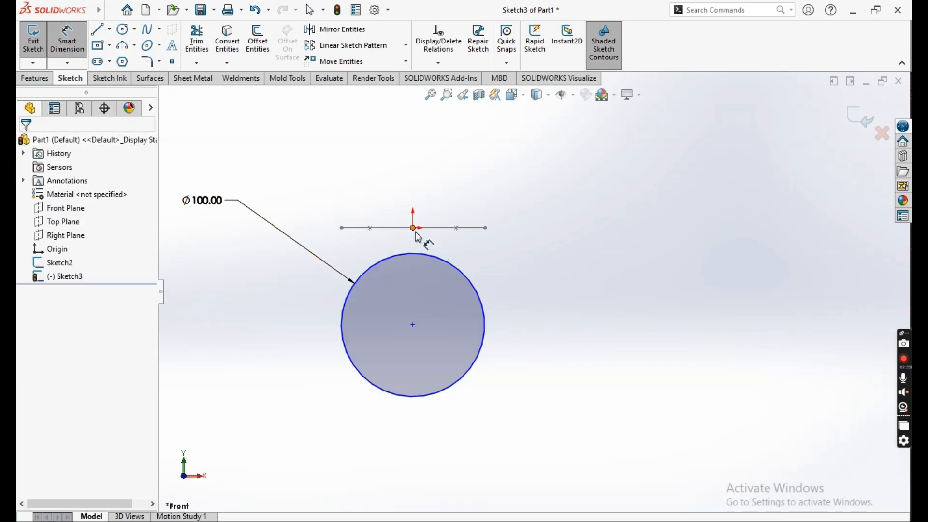
left_click(413, 326)
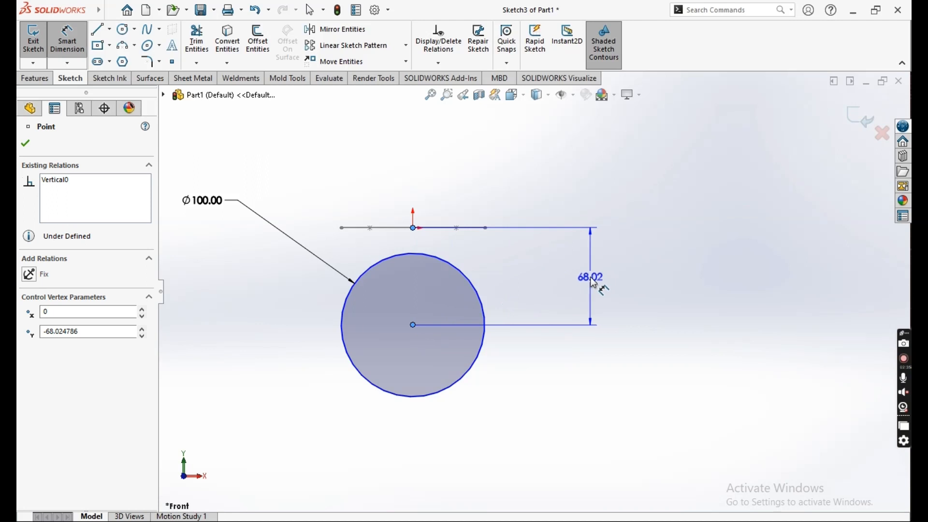
left_click(591, 281)
type("50")
key("Return")
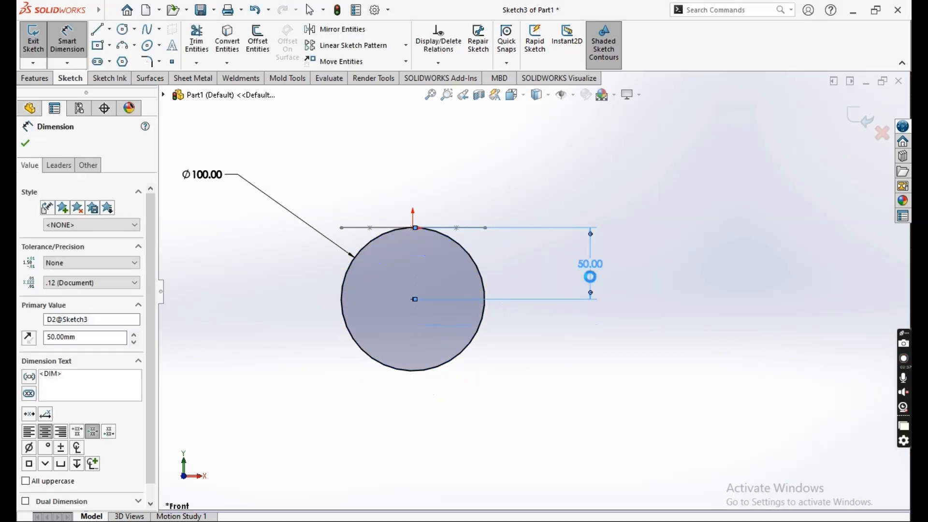
key("Escape")
left_click(33, 39)
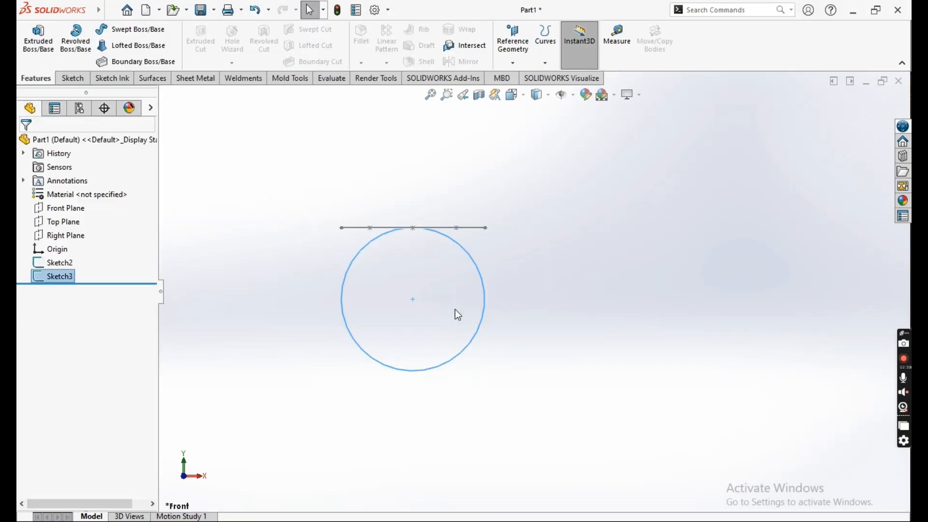
mouse_move(454, 309)
middle_mouse_down()
mouse_move(531, 370)
mouse_move(517, 411)
middle_mouse_up()
left_click(517, 410)
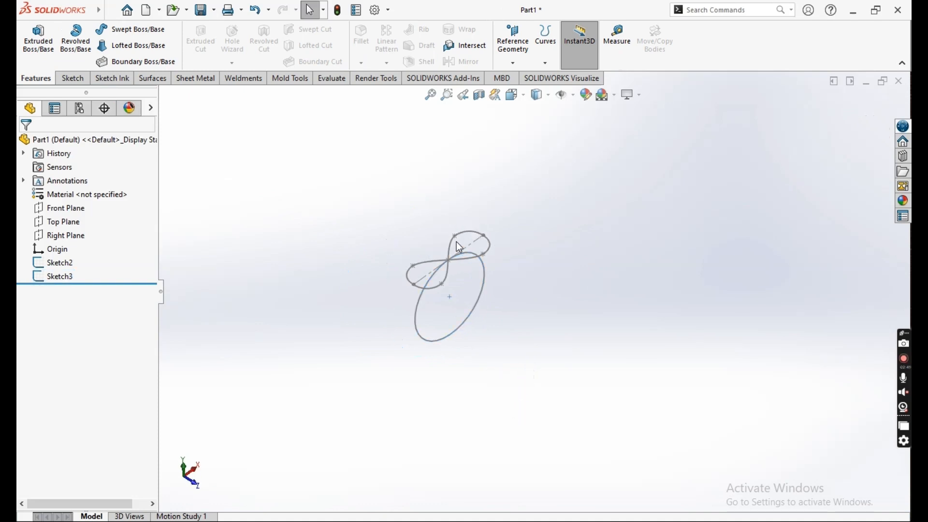
scroll(456, 242, "down", 2)
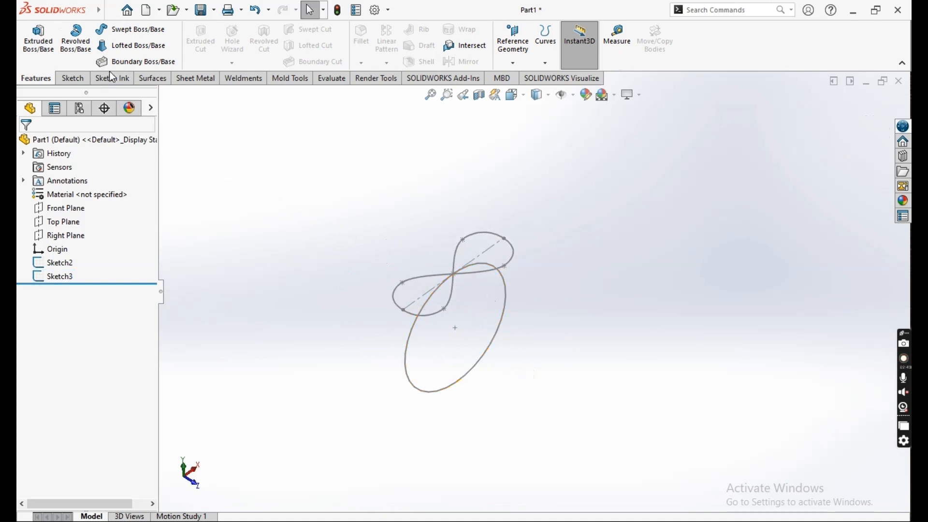
left_click(76, 79)
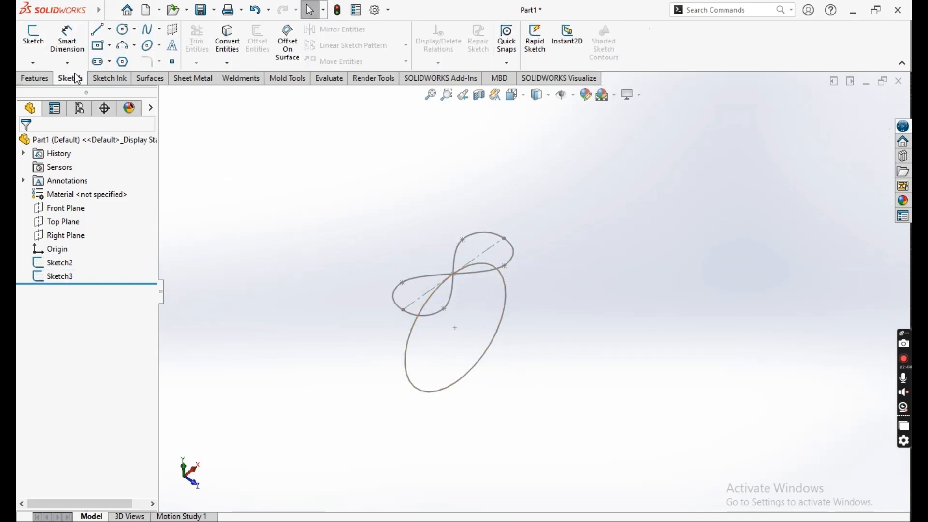
left_click(43, 81)
left_click(541, 64)
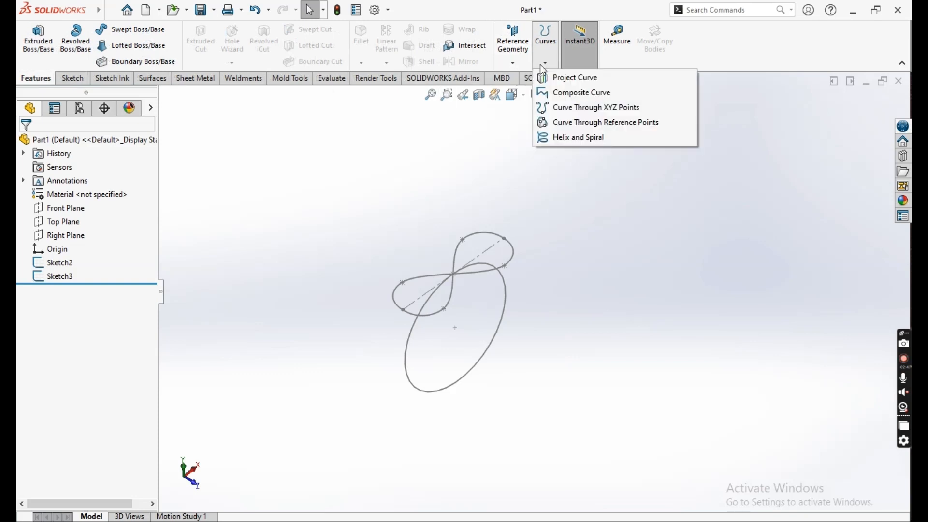
left_click(564, 85)
left_click(456, 268)
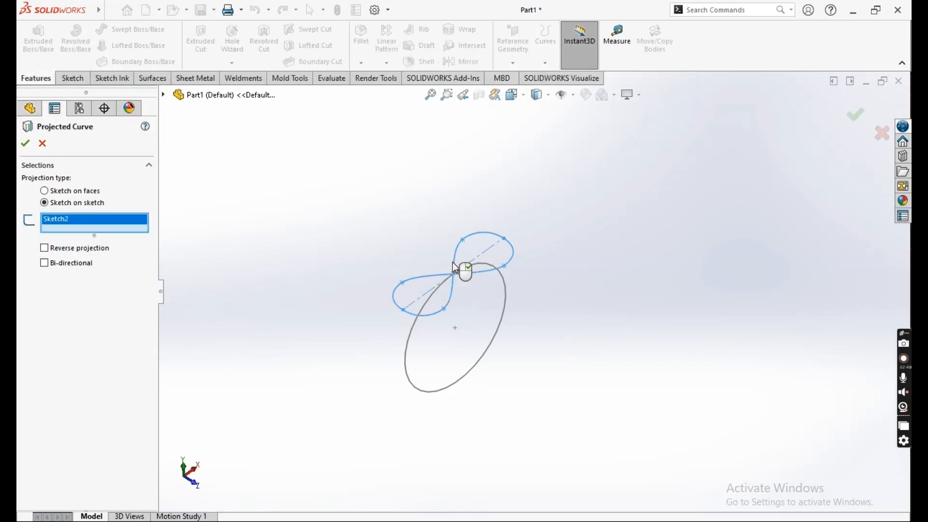
key("Escape")
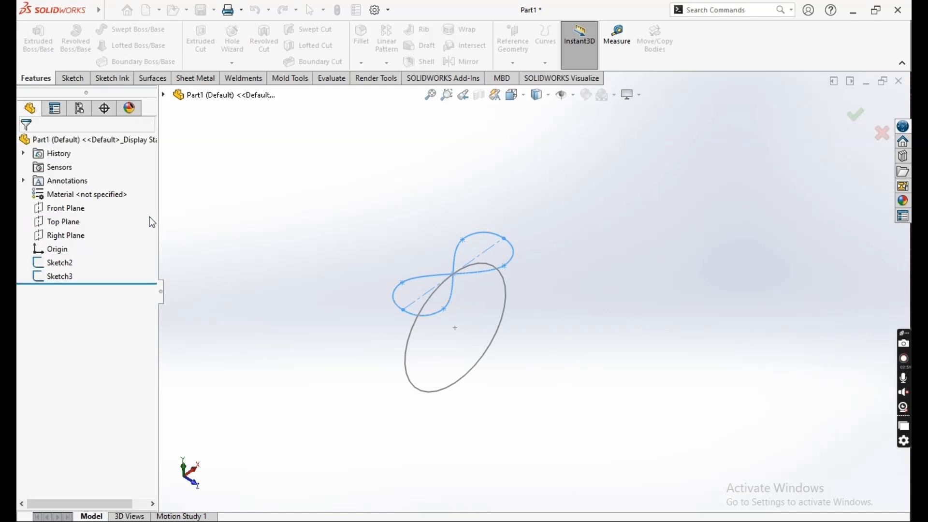
Start a sketch on the Top Plane, convert one of the two figure-eight splines into it, and exit the sketch.
left_click(62, 223)
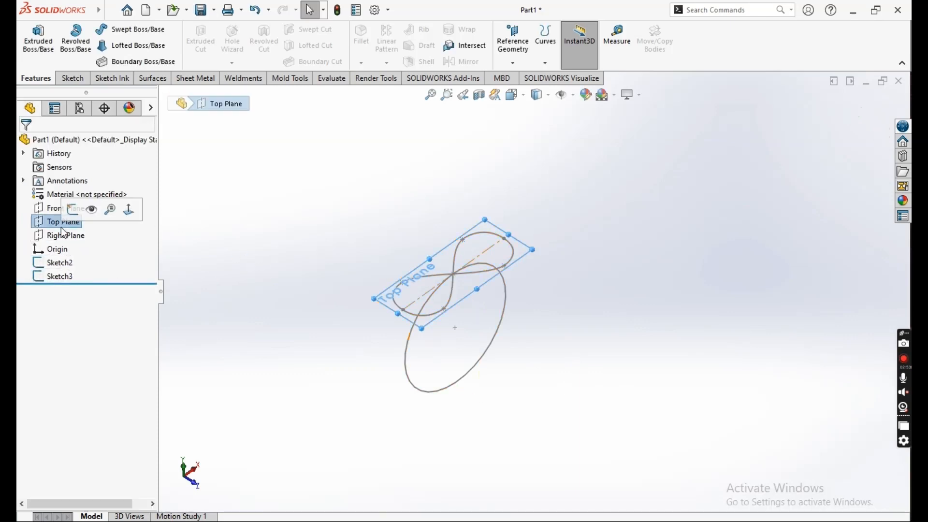
left_click(73, 213)
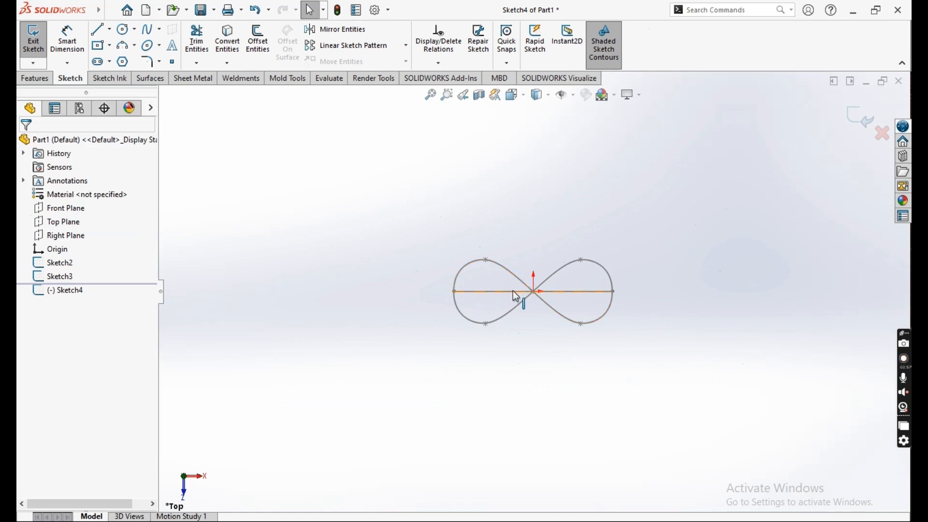
left_click(523, 282)
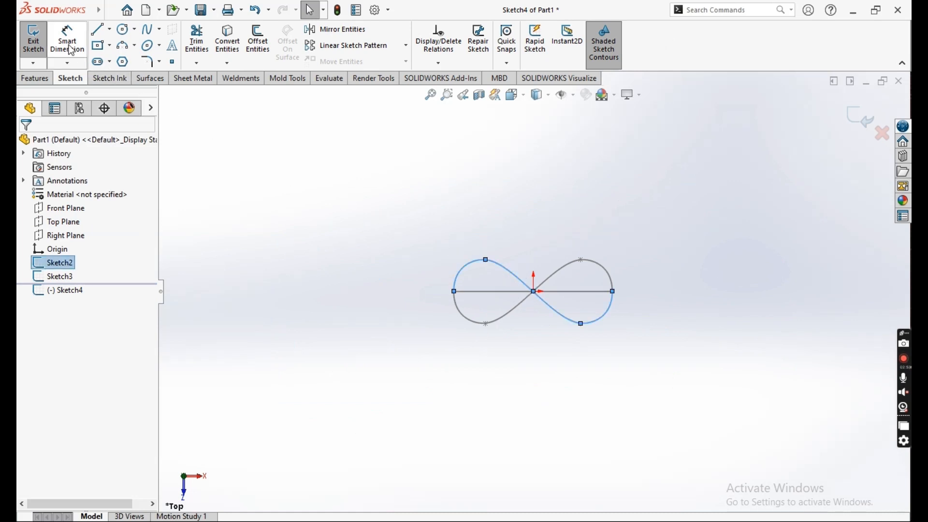
left_click(230, 54)
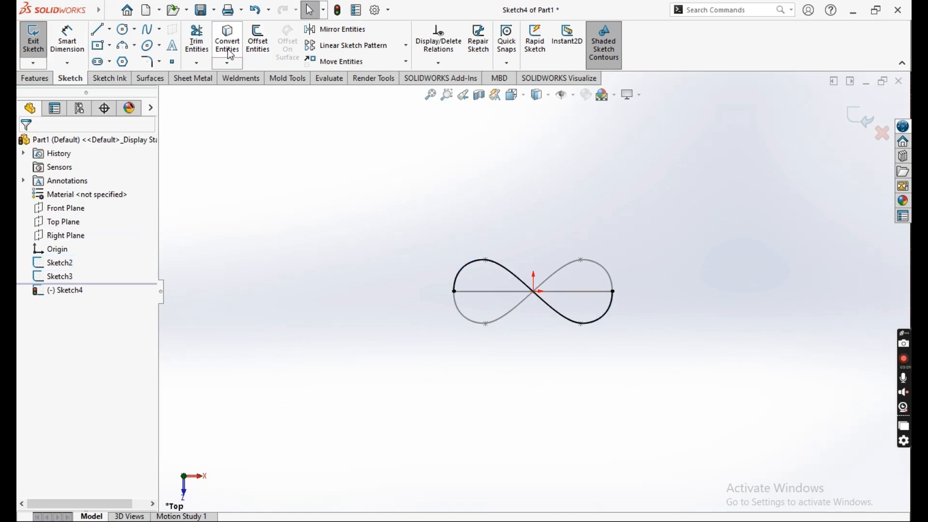
left_click(34, 66)
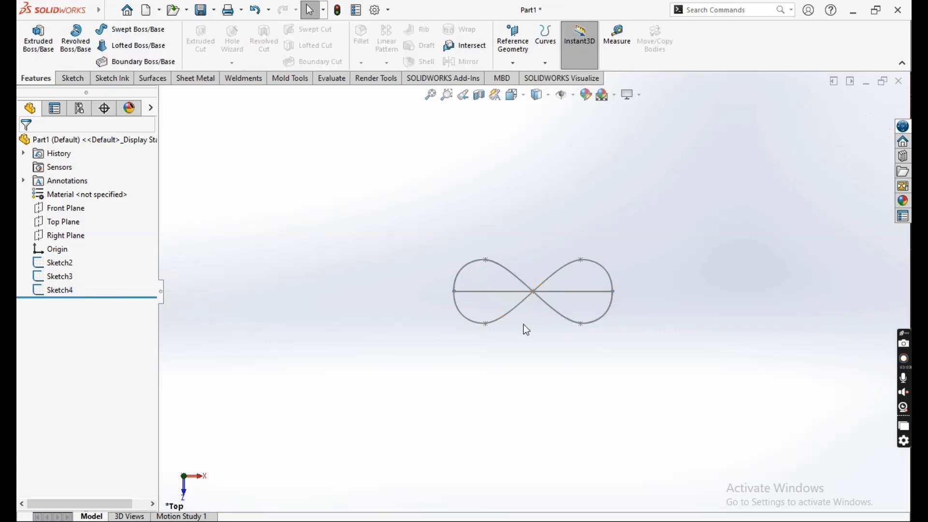
Hide the figure-eight sketch, the circle sketch and the sketch with the converted spline.
middle_click_drag(527, 330, 517, 165)
left_click(70, 265)
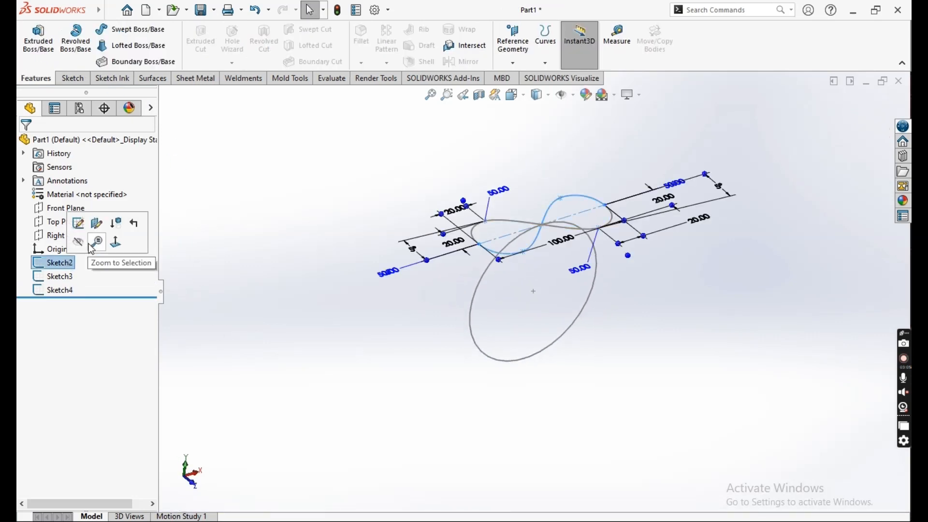
left_click(79, 242)
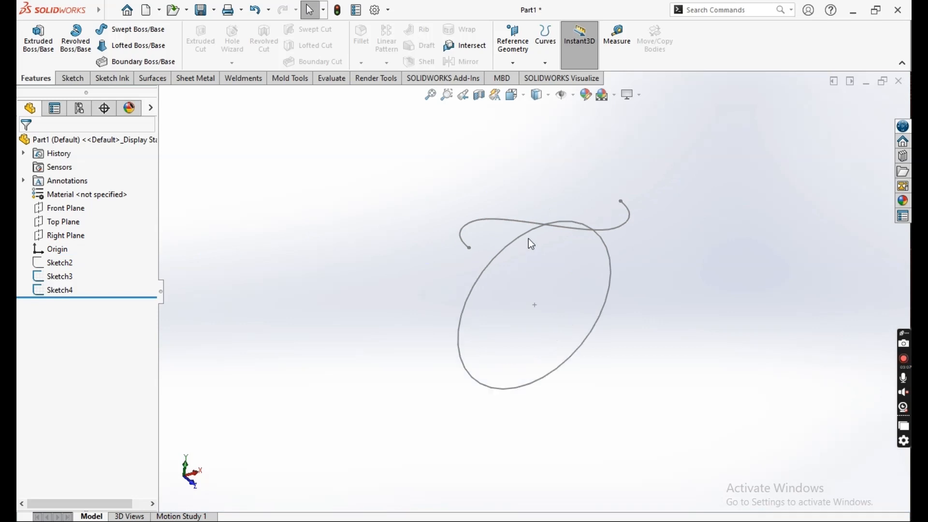
left_click(66, 279)
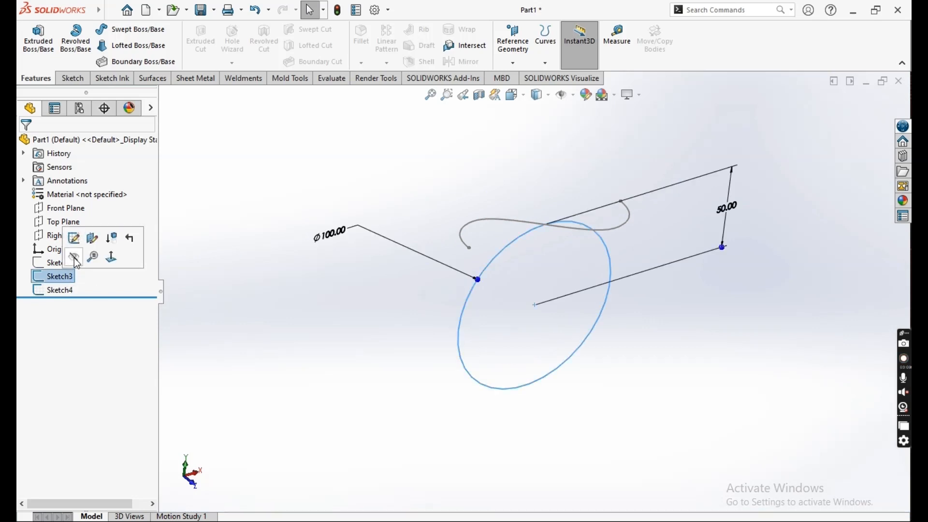
left_click(74, 259)
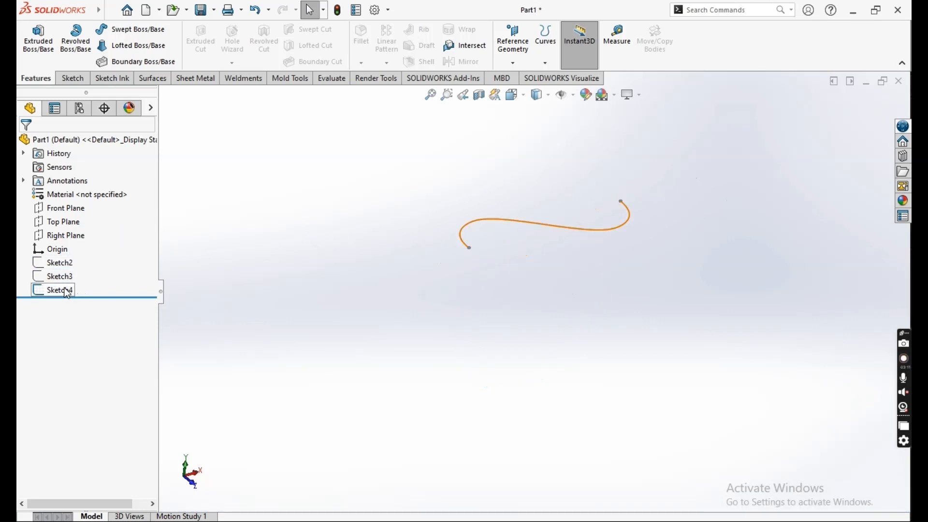
left_click(68, 292)
left_click(76, 270)
Show the circle sketch and the original figure-eight sketch again.
left_click(53, 277)
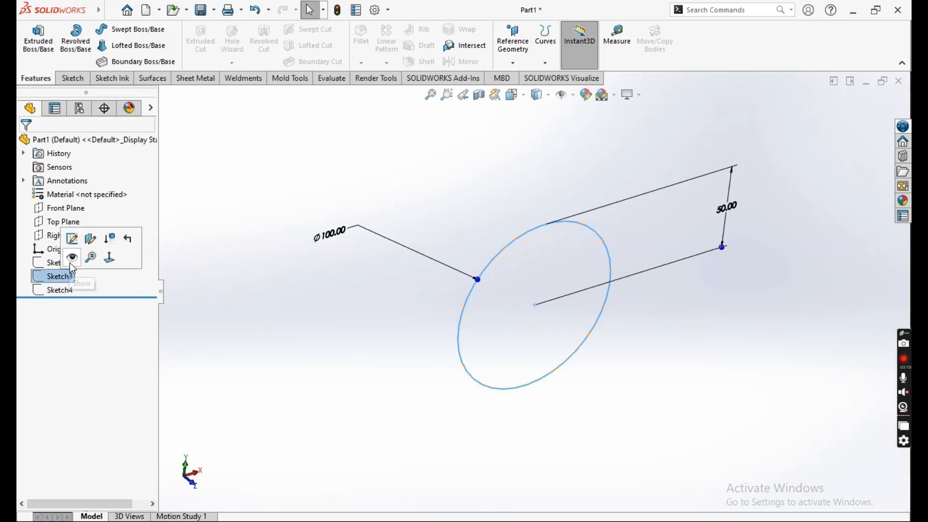
left_click(76, 257)
left_click(70, 263)
left_click(76, 245)
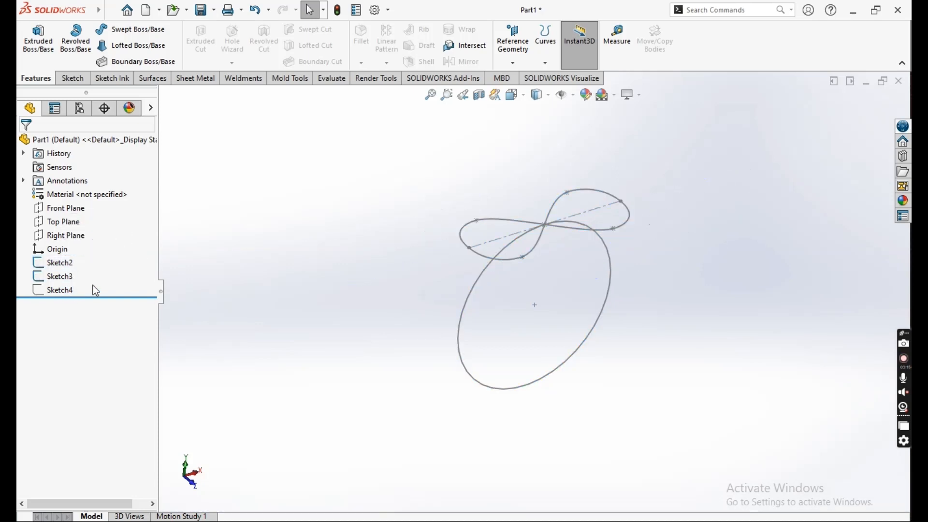
Start another sketch on the Top Plane, convert the other figure-eight spline into it, and exit the sketch.
left_click(68, 221)
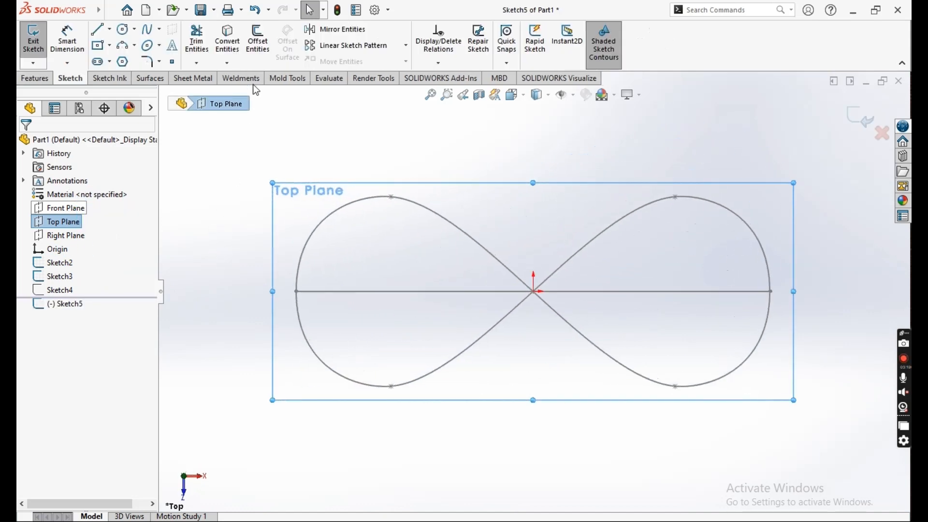
left_click(238, 54)
left_click(559, 267)
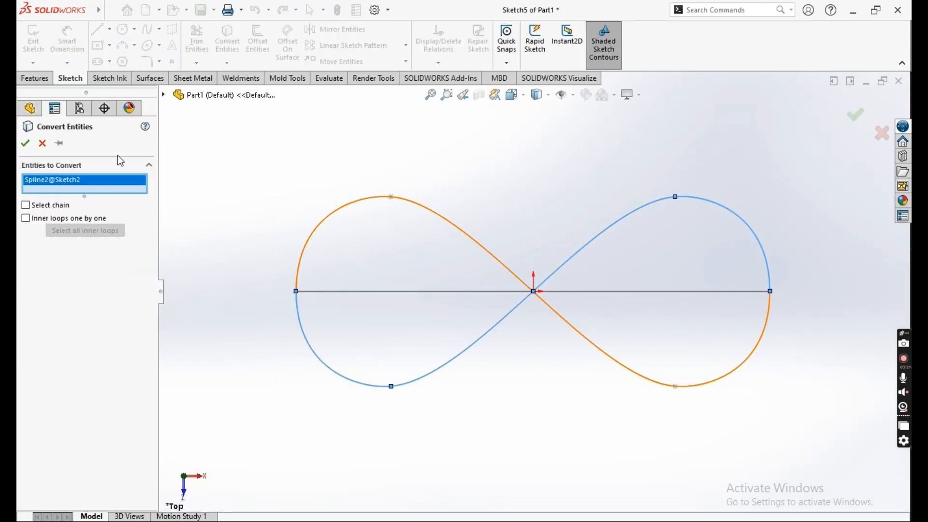
left_click(25, 144)
scroll(619, 346, "up", 5)
mouse_move(619, 347)
middle_mouse_down()
mouse_move(670, 141)
mouse_move(675, 256)
middle_mouse_up()
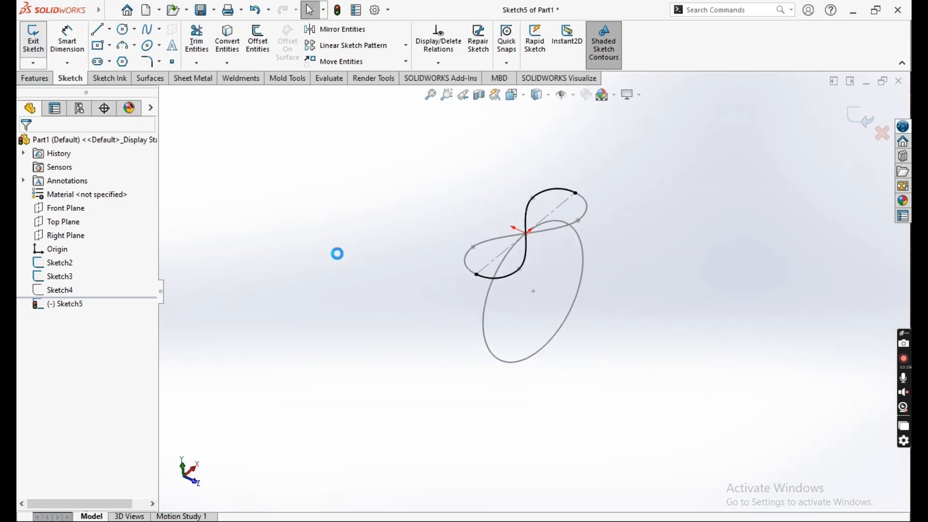
Hide the original figure-eight sketch and the second converted spline sketch, and show the first converted spline sketch.
left_click(65, 269)
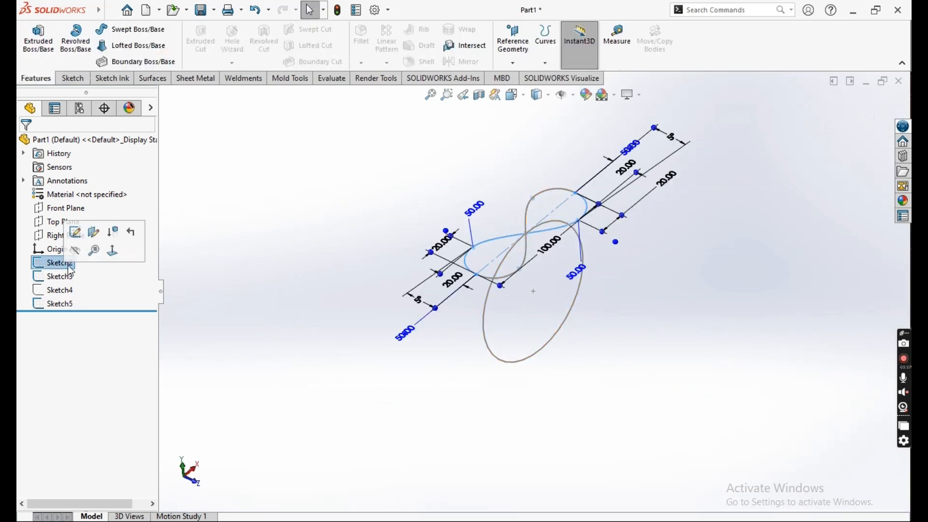
left_click(92, 251)
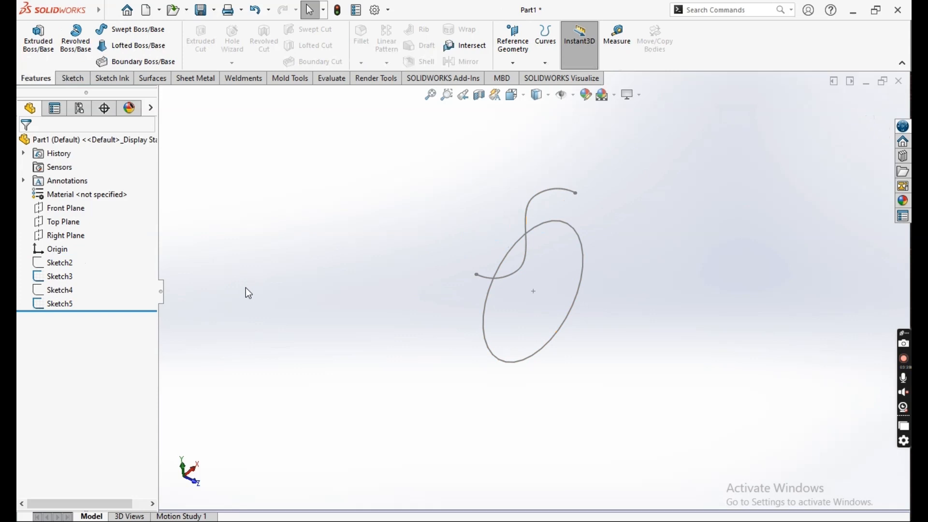
left_click(57, 277)
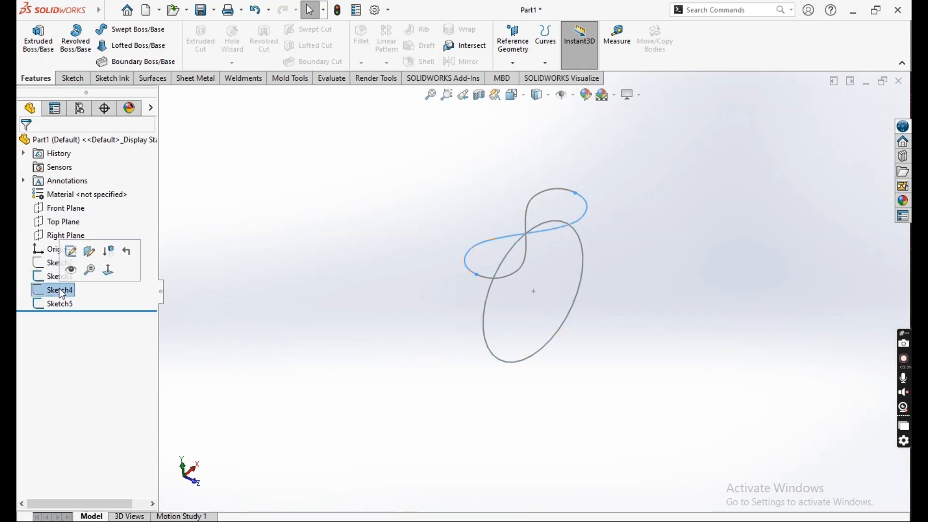
left_click(59, 304)
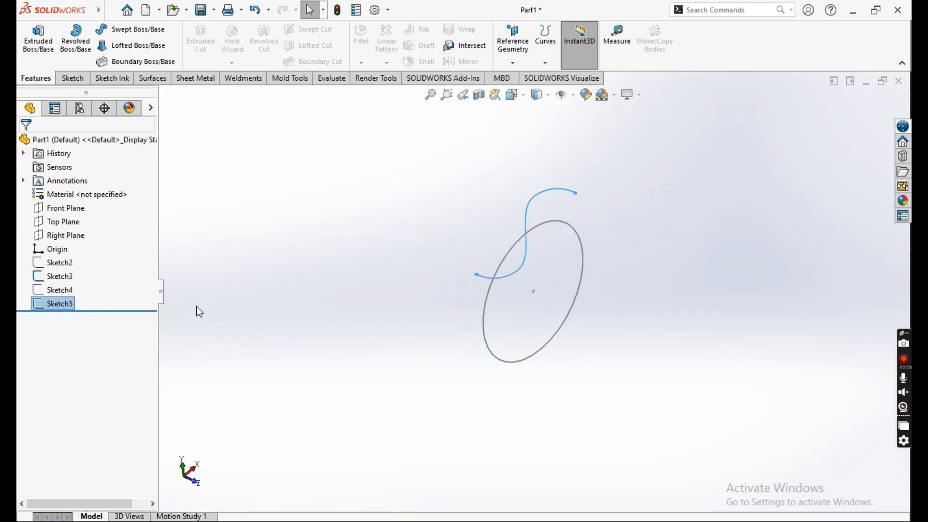
left_click(196, 306)
left_click(58, 292)
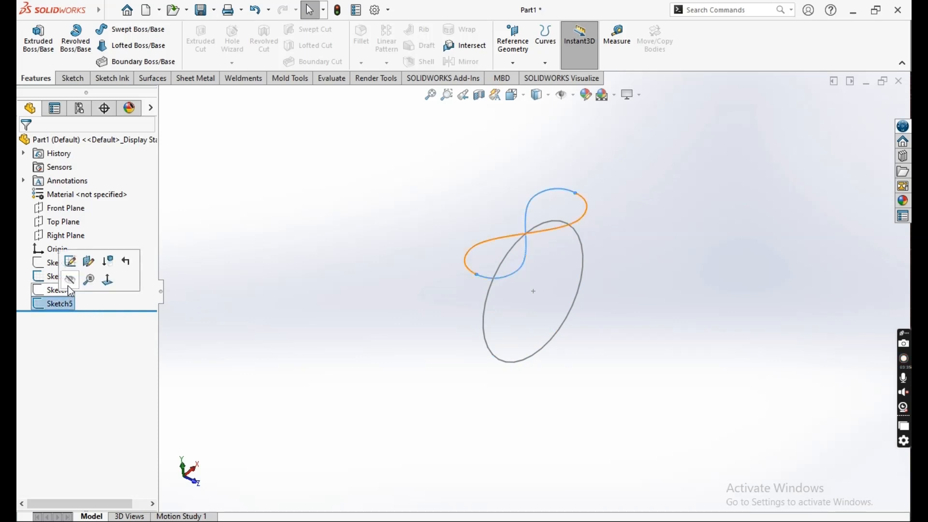
left_click(79, 274)
left_click(346, 265)
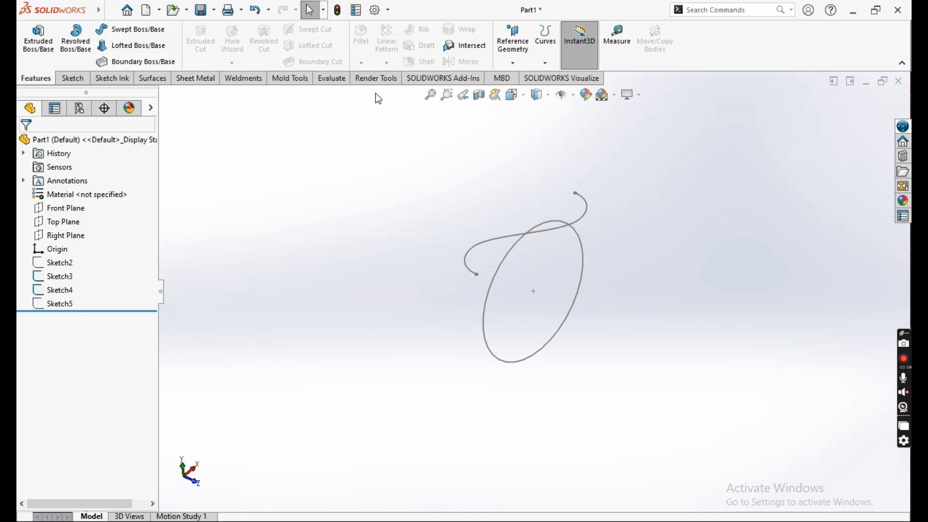
Create a sketch-on-sketch projected curve from the first converted spline sketch and the circle sketch.
left_click(546, 62)
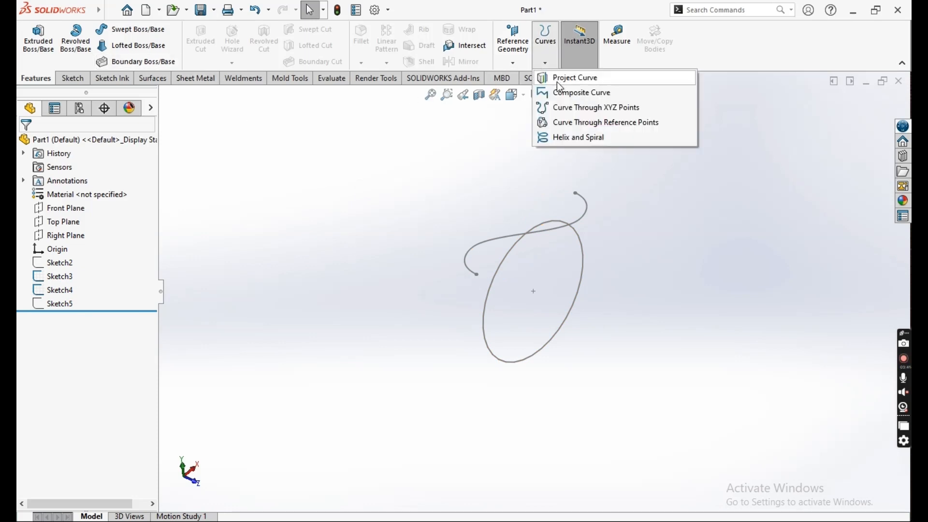
left_click(560, 78)
left_click(505, 243)
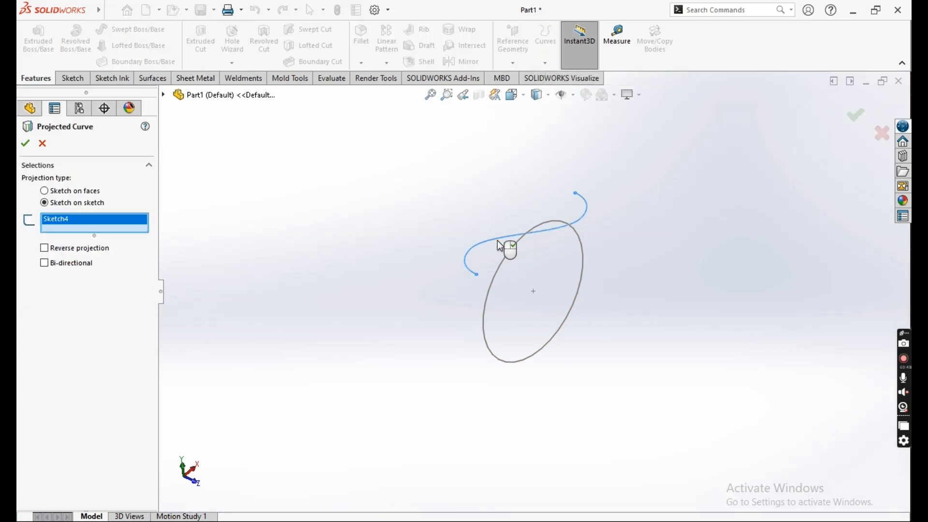
left_click(504, 273)
mouse_move(602, 329)
middle_mouse_down()
mouse_move(623, 292)
mouse_move(659, 300)
mouse_move(630, 307)
middle_mouse_up()
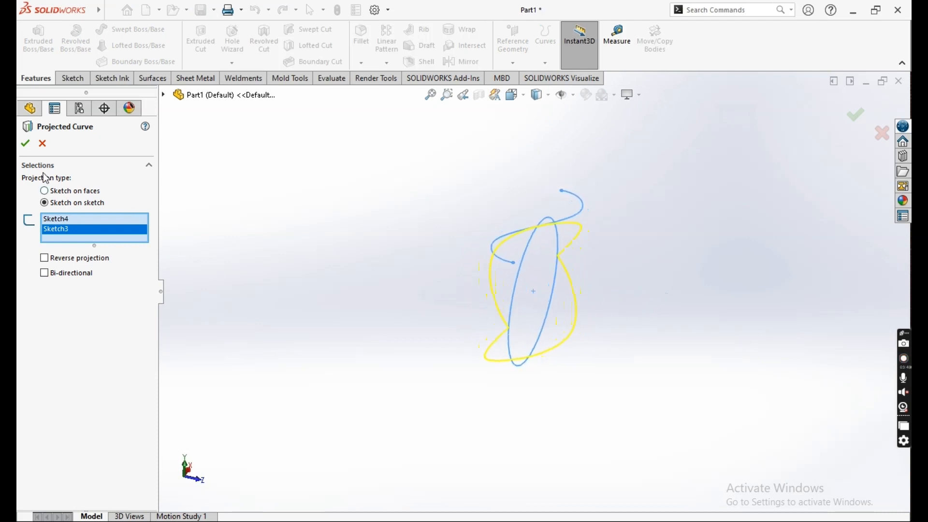
left_click(25, 143)
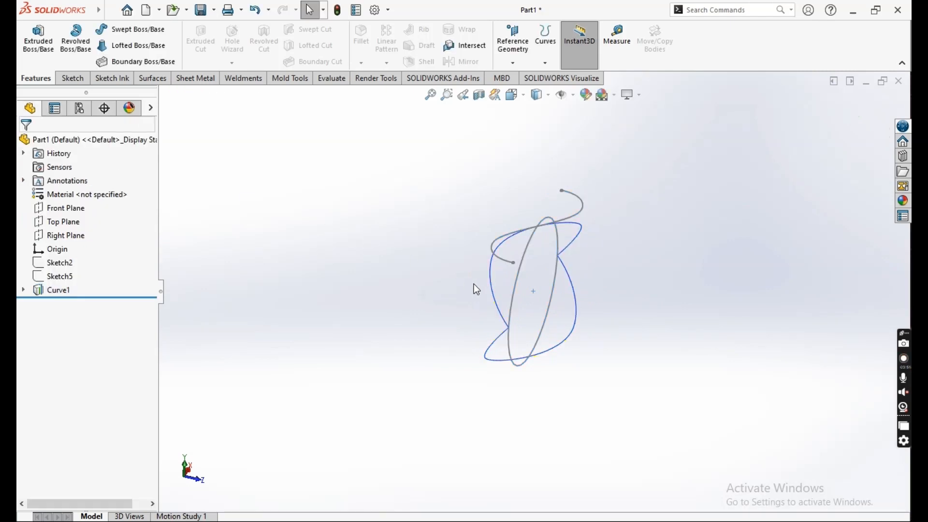
Hide the first converted spline sketch and show the second one.
left_click(497, 250)
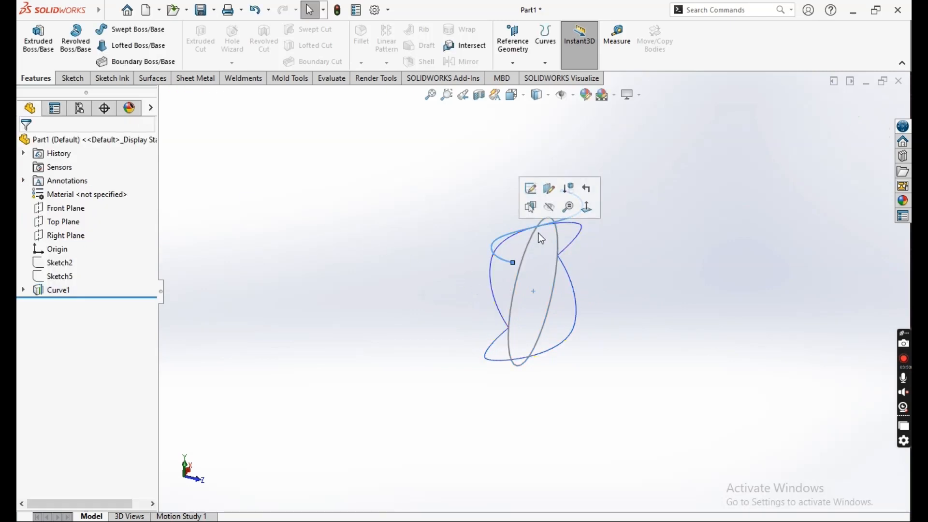
left_click(549, 208)
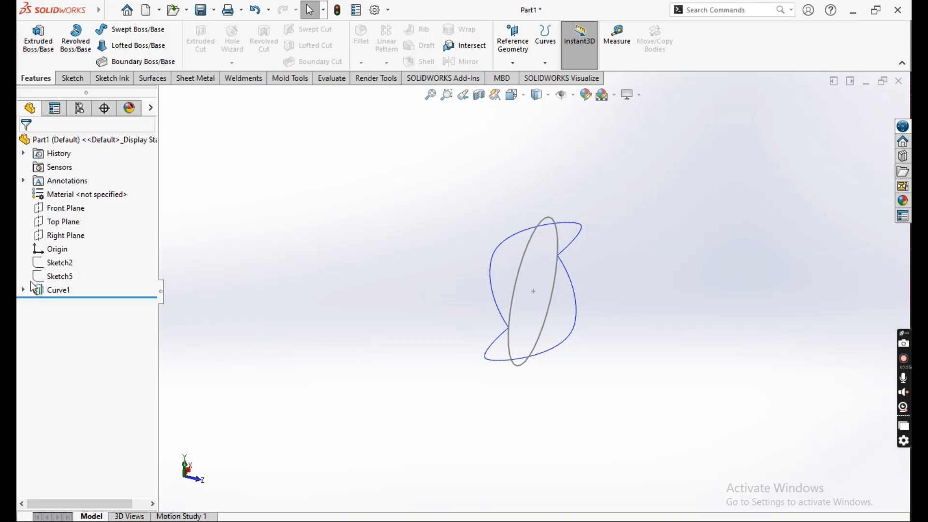
left_click(54, 276)
left_click(66, 257)
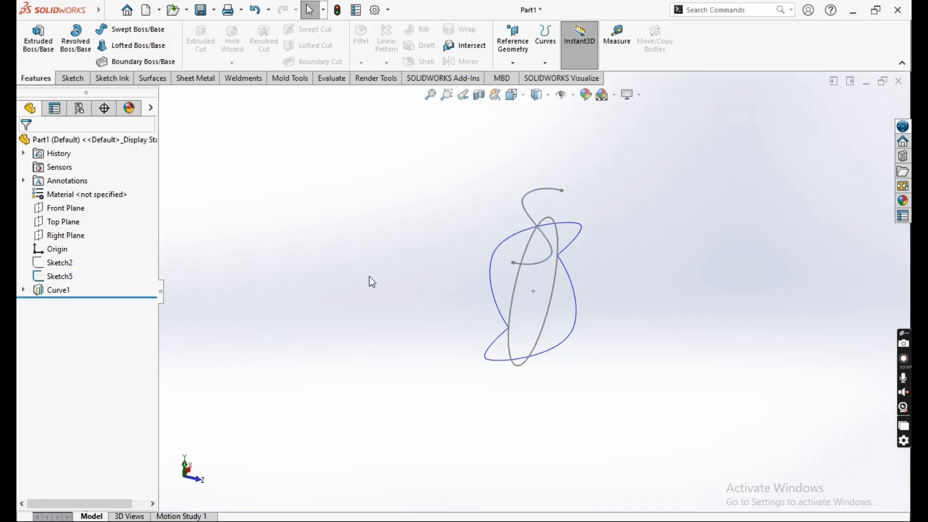
Create a sketch-on-sketch projected curve from the second converted spline sketch and the circle sketch.
left_click(546, 39)
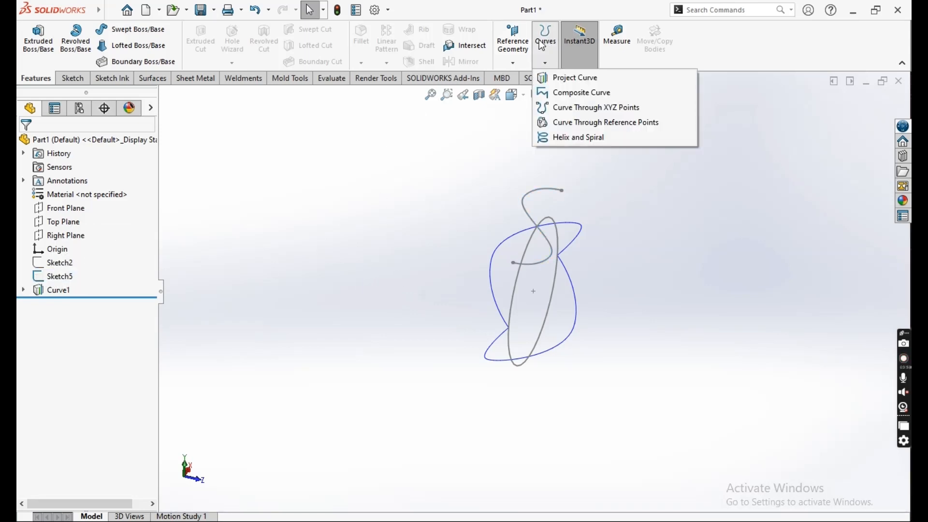
left_click(547, 78)
left_click(531, 207)
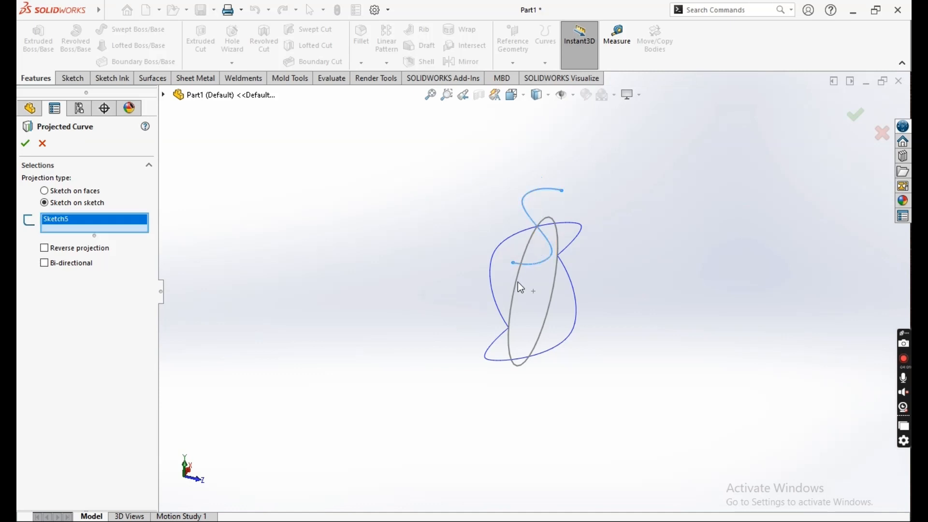
left_click(518, 283)
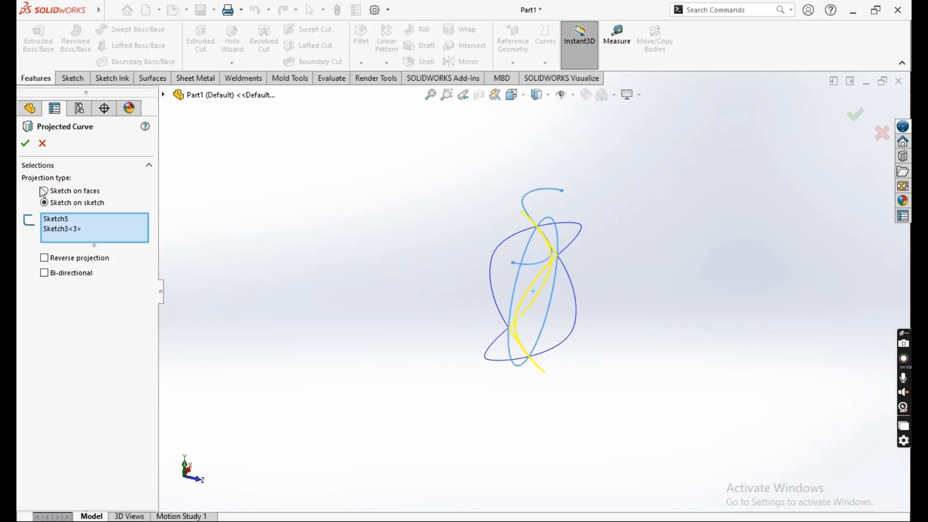
left_click(25, 144)
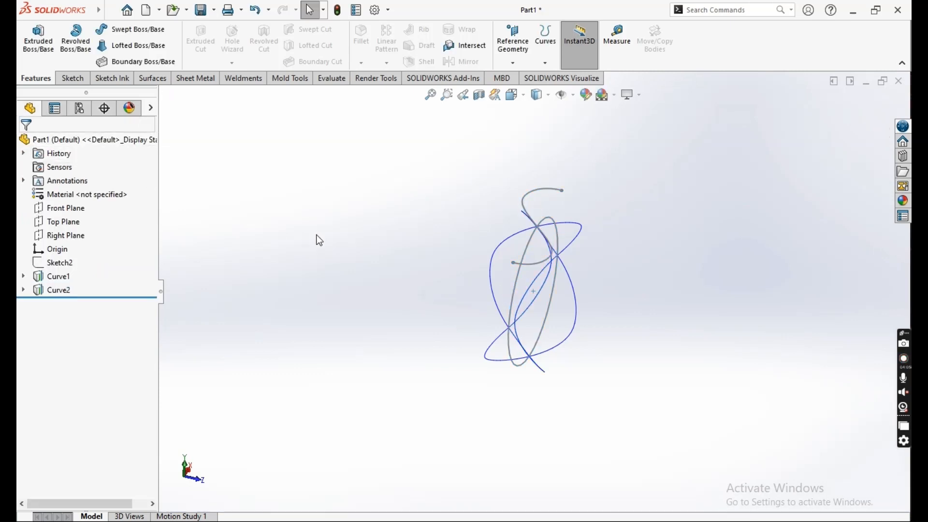
Hide the second converted spline sketch and the circle sketch, leaving the two projected curves displayed.
left_click(534, 200)
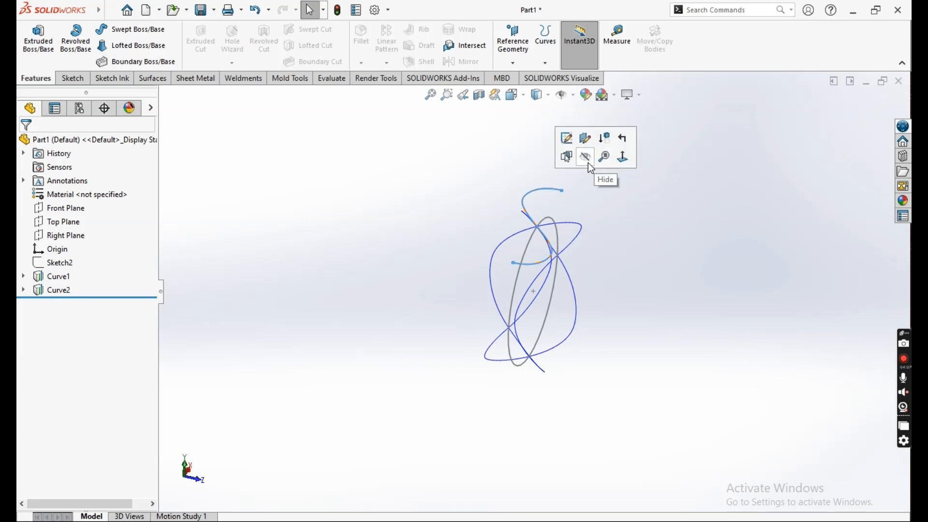
left_click(587, 162)
left_click(518, 274)
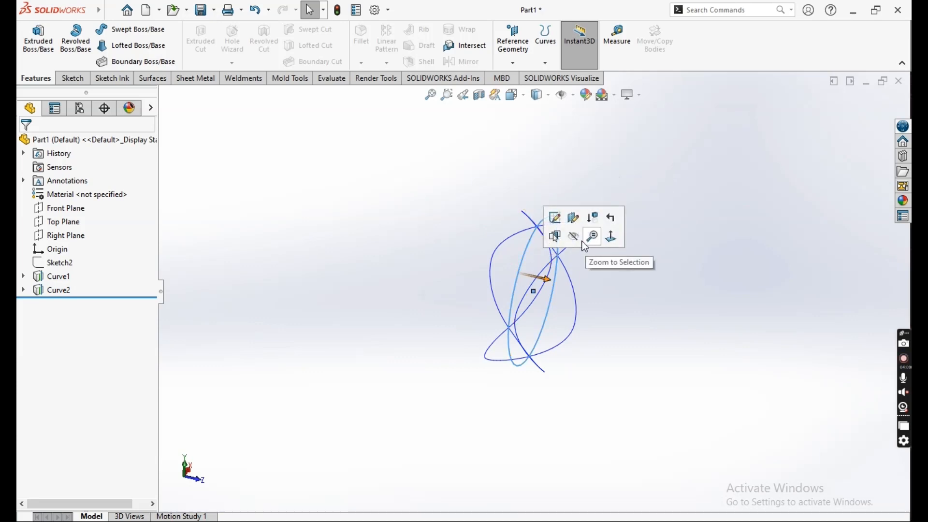
middle_click_drag(555, 256, 524, 246)
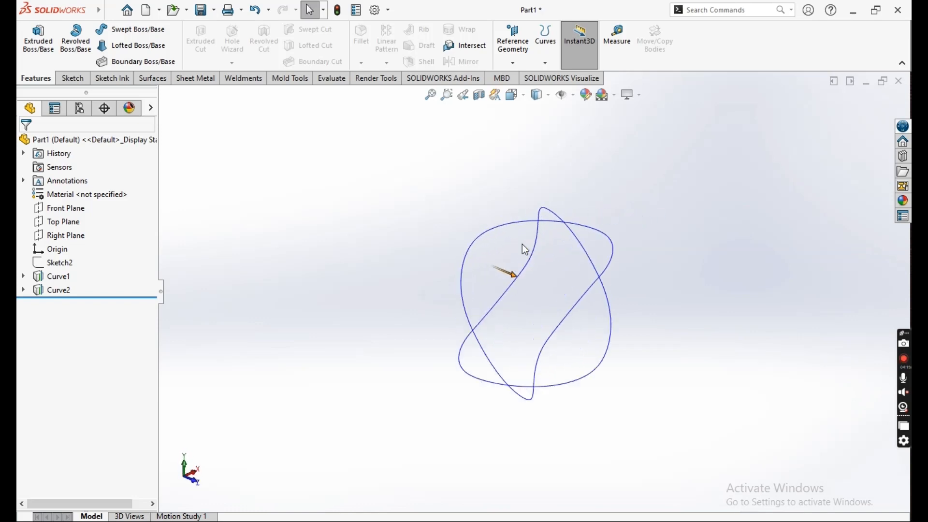
Start a 3D sketch and convert one of the two projected curves into it with Convert Entities.
mouse_move(722, 345)
middle_mouse_down()
mouse_move(793, 280)
mouse_move(711, 339)
middle_mouse_up()
left_click(73, 78)
left_click(33, 63)
left_click(53, 92)
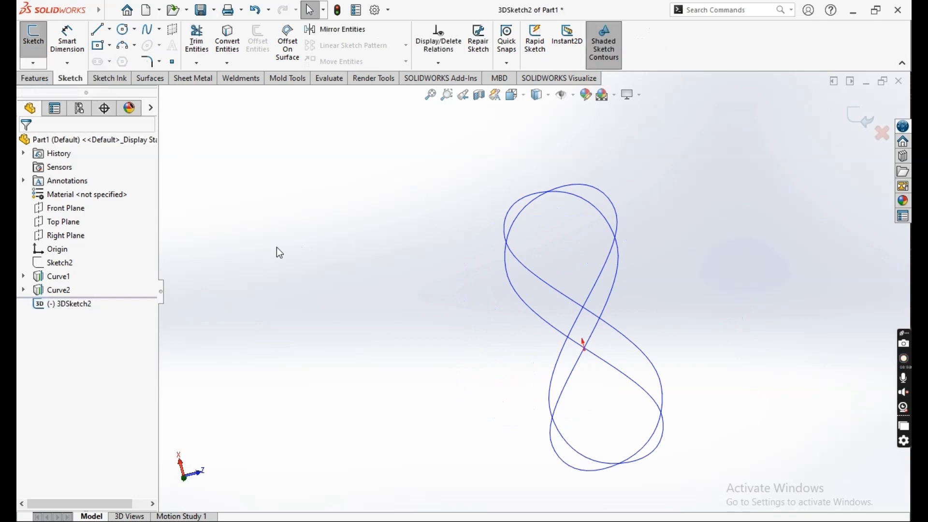
scroll(567, 288, "up", 2)
scroll(578, 291, "down", 2)
middle_click_drag(577, 292, 559, 307)
left_click(234, 62)
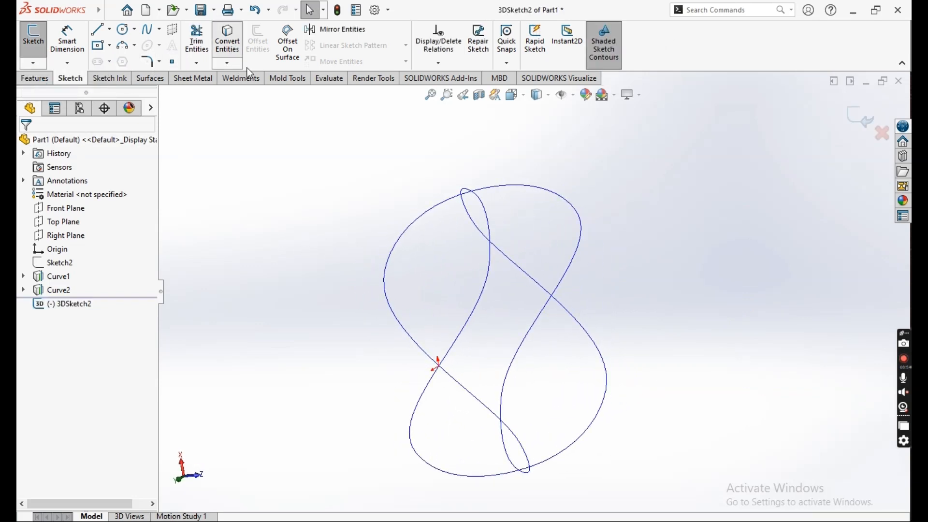
left_click(399, 237)
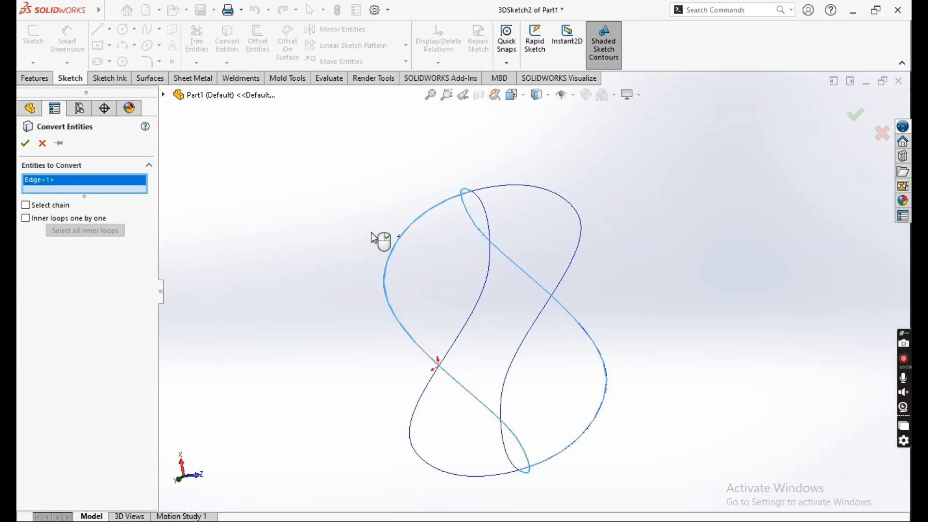
left_click(25, 144)
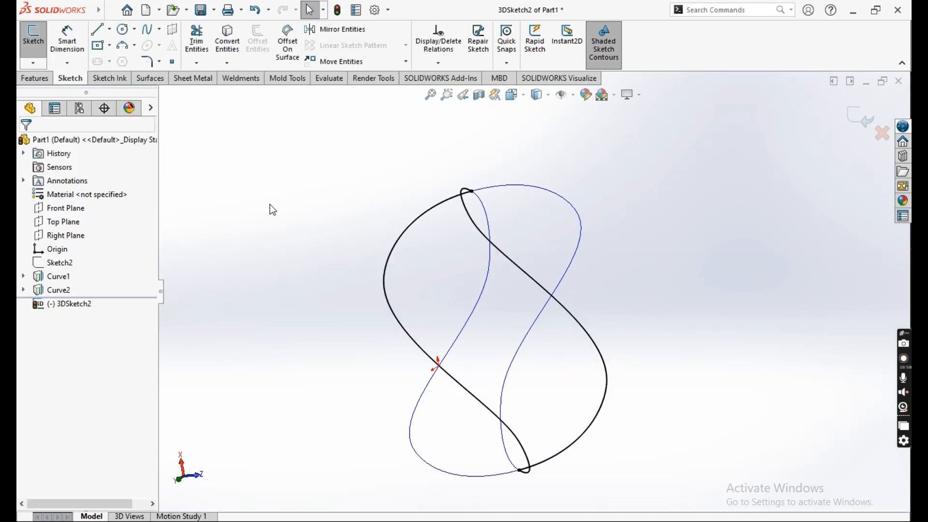
Convert the other projected curve into the same 3D sketch and exit the sketch.
mouse_move(269, 204)
middle_mouse_down()
mouse_move(310, 205)
mouse_move(298, 209)
middle_mouse_up()
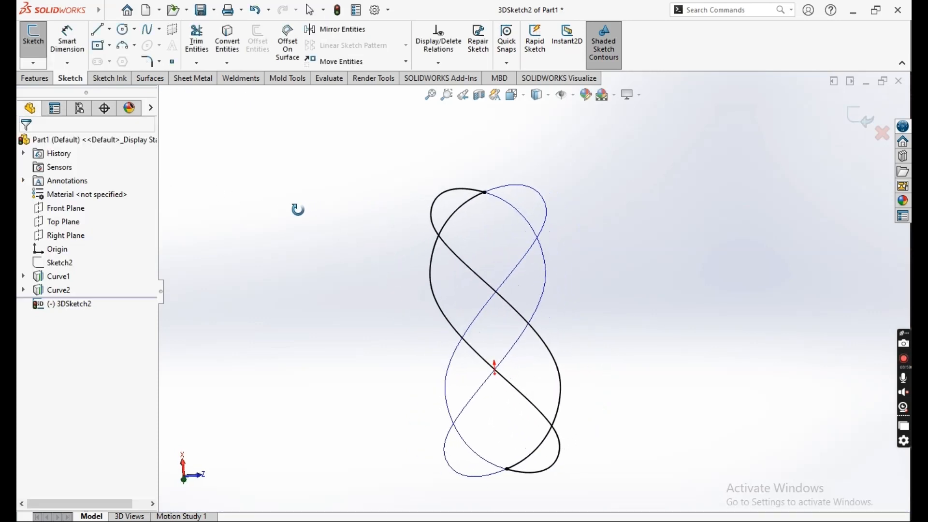
left_click(230, 50)
left_click(517, 262)
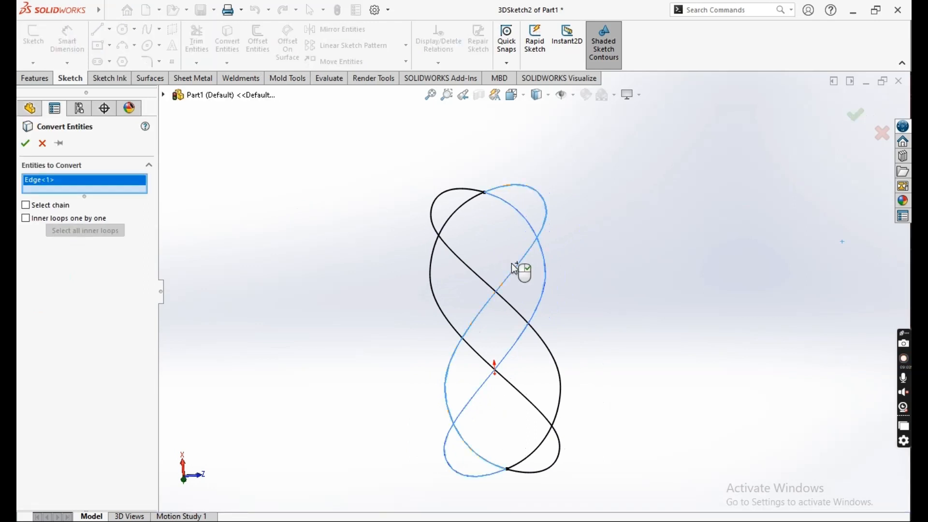
left_click(25, 143)
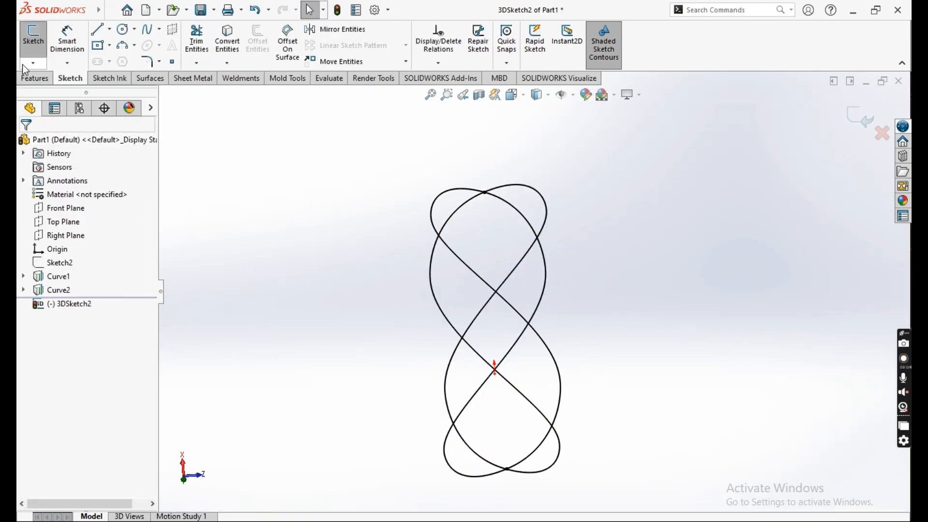
left_click(32, 41)
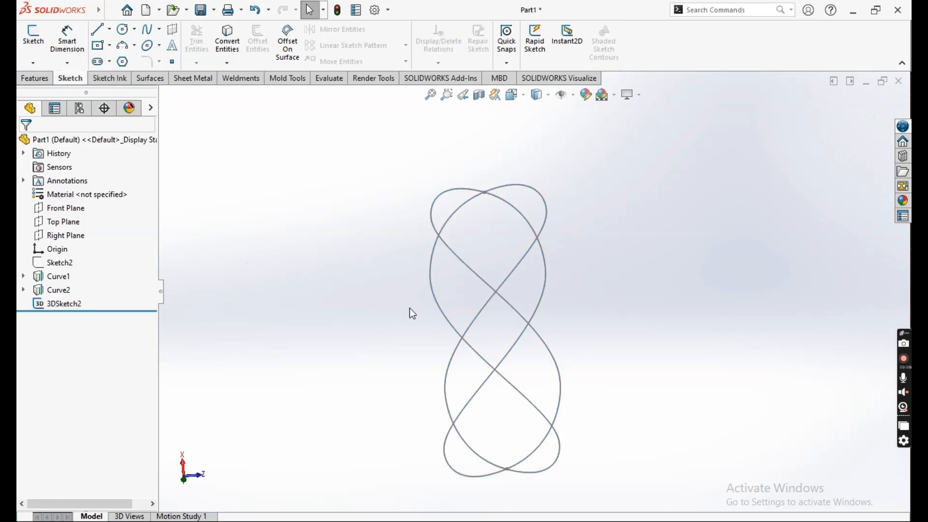
Edit the 3D sketch, trim away half of each converted curve to leave one closed figure-eight loop, and exit the sketch.
mouse_move(412, 313)
middle_mouse_down()
mouse_move(342, 326)
mouse_move(349, 306)
mouse_move(305, 274)
middle_mouse_up()
left_click(78, 304)
left_click(105, 267)
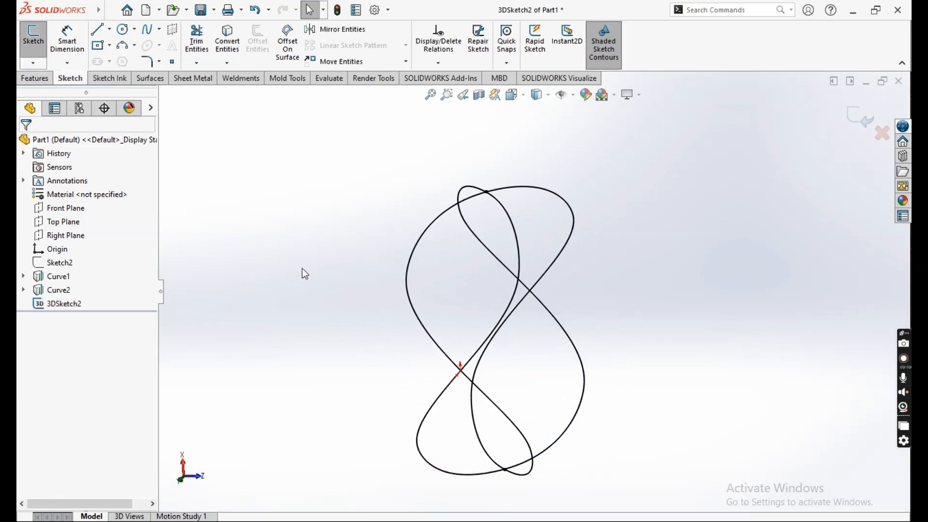
left_click(197, 39)
mouse_move(442, 331)
middle_mouse_down()
mouse_move(450, 325)
mouse_move(445, 375)
mouse_move(464, 350)
mouse_move(458, 335)
mouse_move(464, 374)
mouse_move(437, 375)
mouse_move(410, 401)
mouse_move(406, 373)
middle_mouse_up()
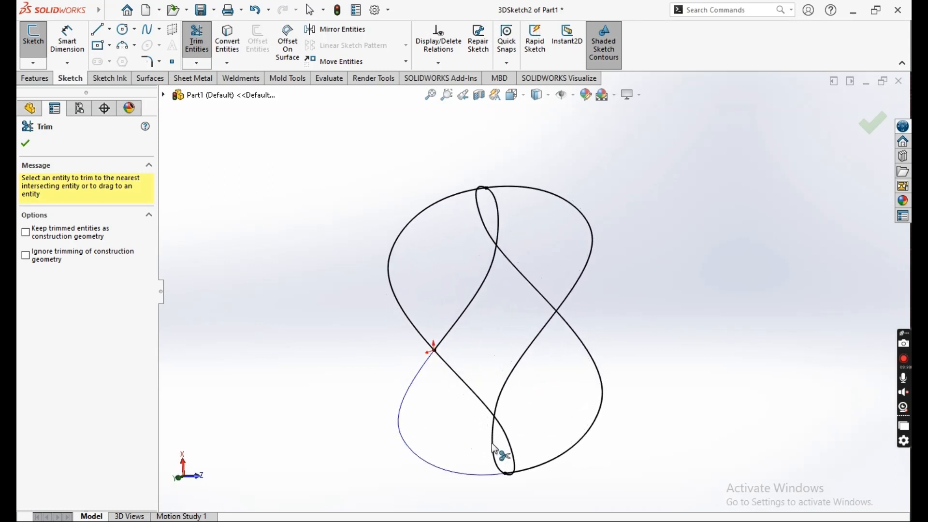
left_click(532, 282)
mouse_move(534, 290)
middle_mouse_down()
mouse_move(495, 311)
mouse_move(470, 352)
mouse_move(470, 385)
mouse_move(431, 334)
mouse_move(414, 342)
mouse_move(408, 363)
middle_mouse_up()
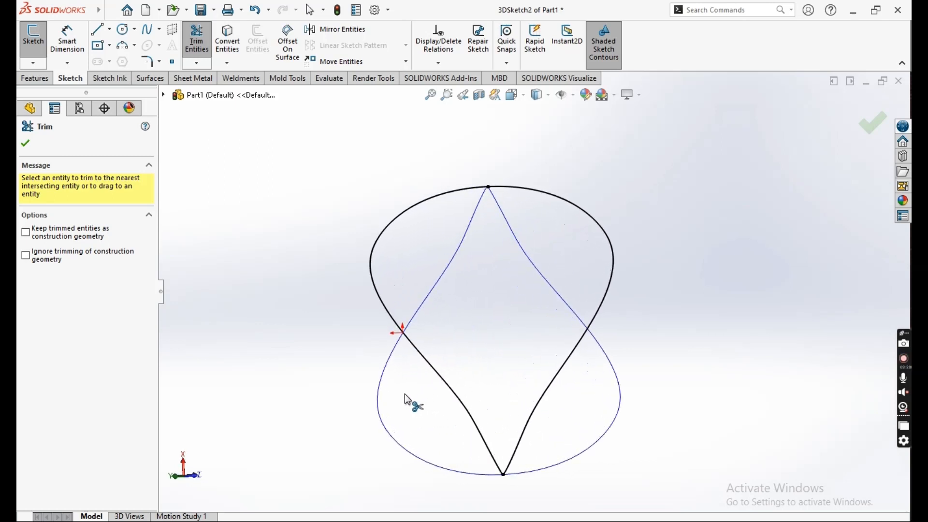
mouse_move(404, 394)
middle_mouse_down()
mouse_move(379, 385)
mouse_move(414, 354)
mouse_move(432, 402)
mouse_move(421, 386)
middle_mouse_up()
left_click(25, 144)
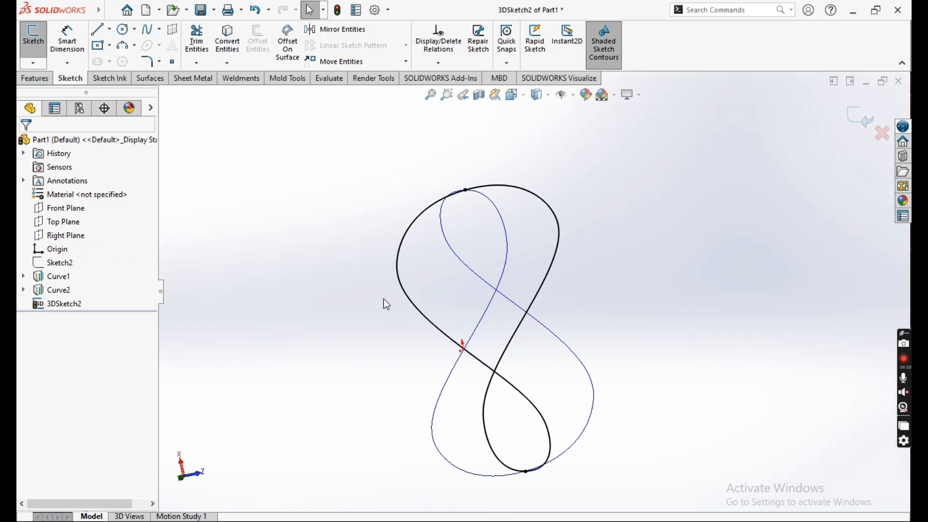
mouse_move(386, 303)
middle_mouse_down()
mouse_move(321, 266)
mouse_move(355, 329)
middle_mouse_up()
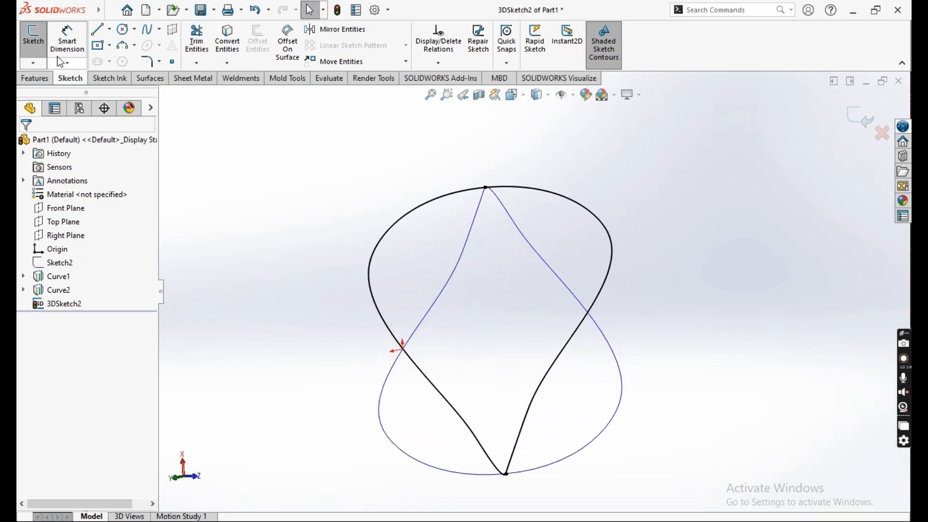
left_click(37, 64)
left_click(48, 79)
scroll(312, 217, "up", 5)
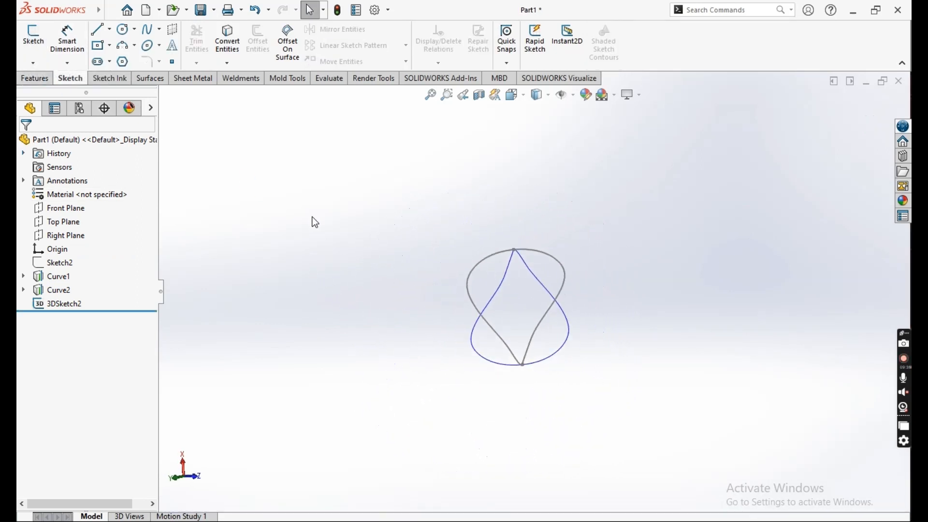
mouse_move(315, 222)
middle_mouse_down()
mouse_move(414, 271)
mouse_move(597, 272)
mouse_move(564, 248)
mouse_move(539, 276)
mouse_move(594, 298)
mouse_move(594, 358)
mouse_move(582, 288)
mouse_move(590, 244)
mouse_move(599, 275)
mouse_move(576, 289)
middle_mouse_up()
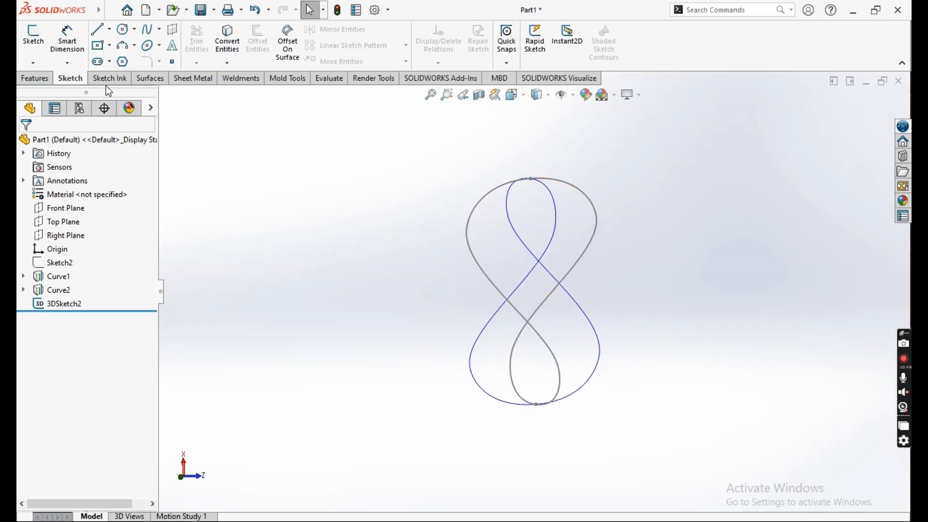
left_click(33, 78)
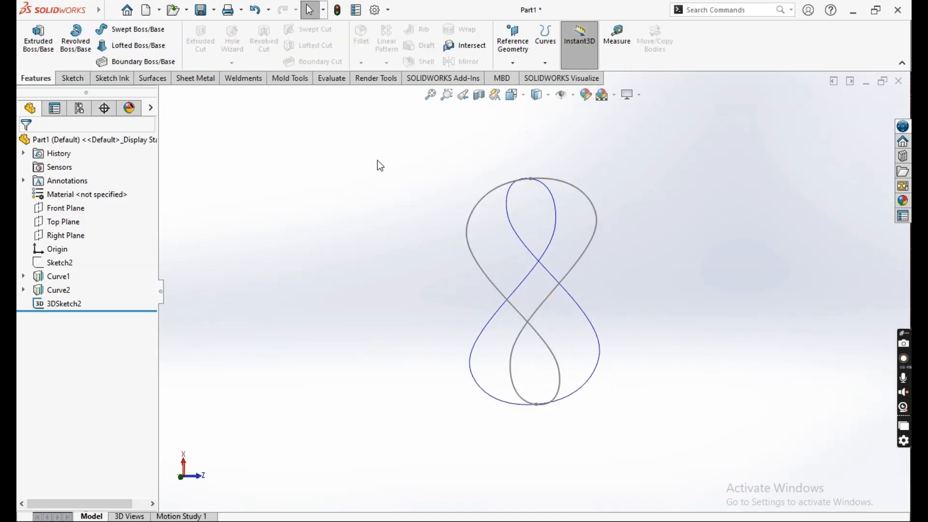
left_click(547, 68)
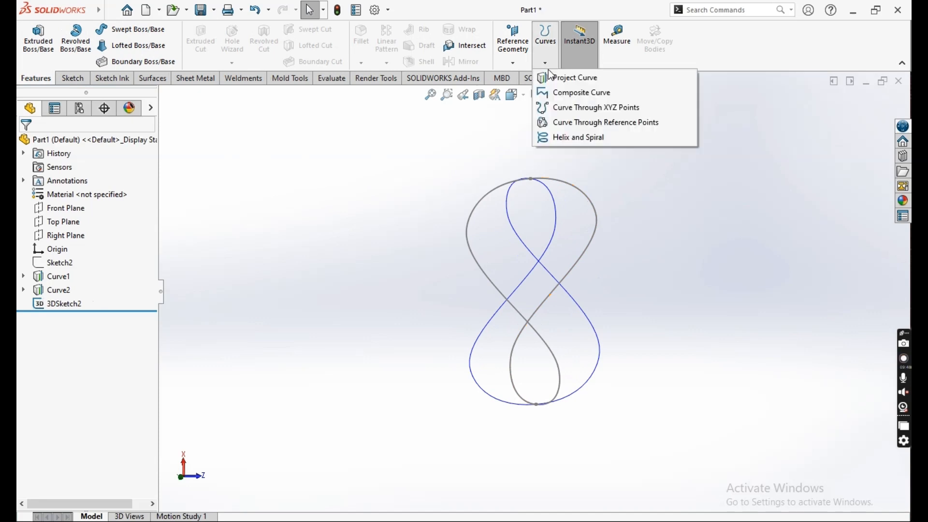
left_click(568, 94)
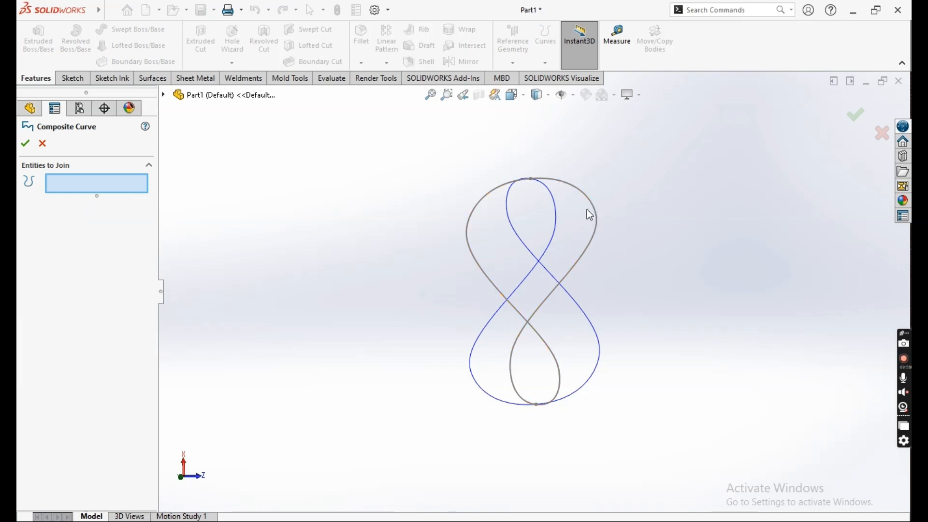
middle_click_drag(688, 273, 644, 296)
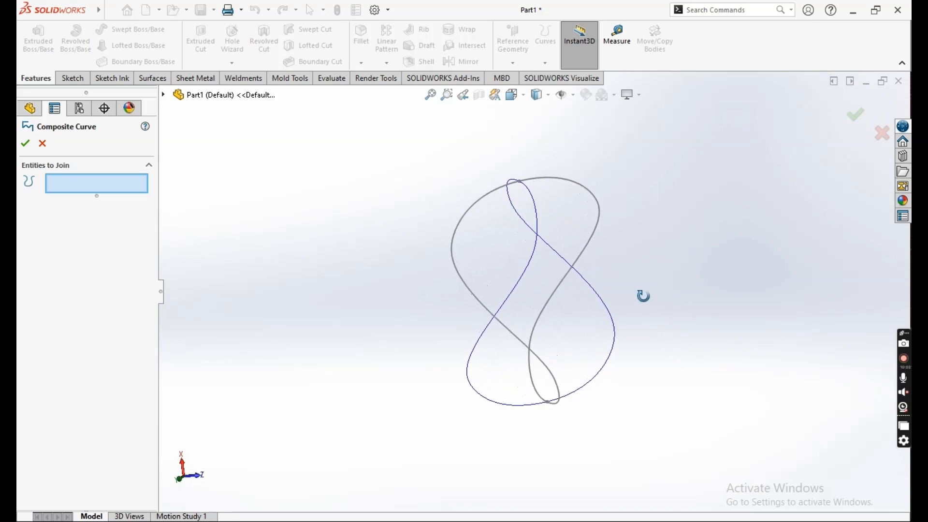
key("Escape")
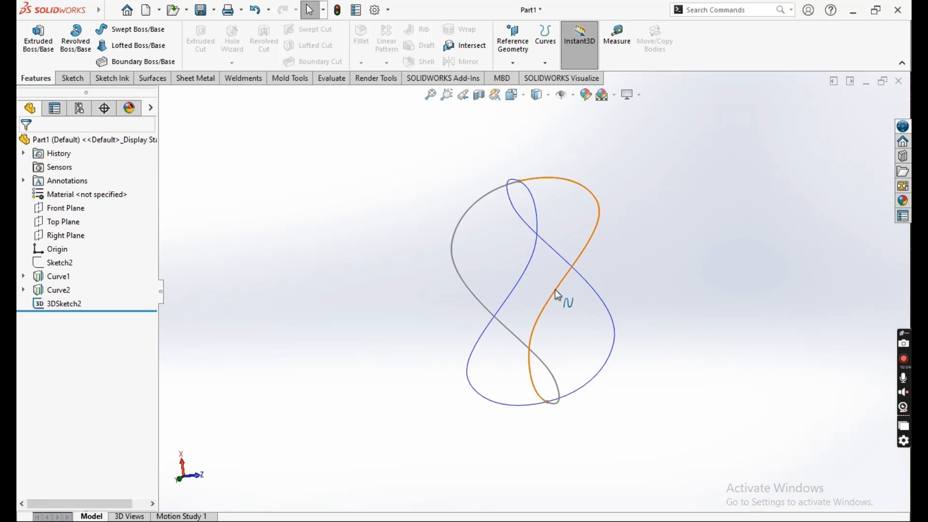
Hide both projected curves so that only the trimmed 3D sketch loop is displayed.
left_click(529, 268)
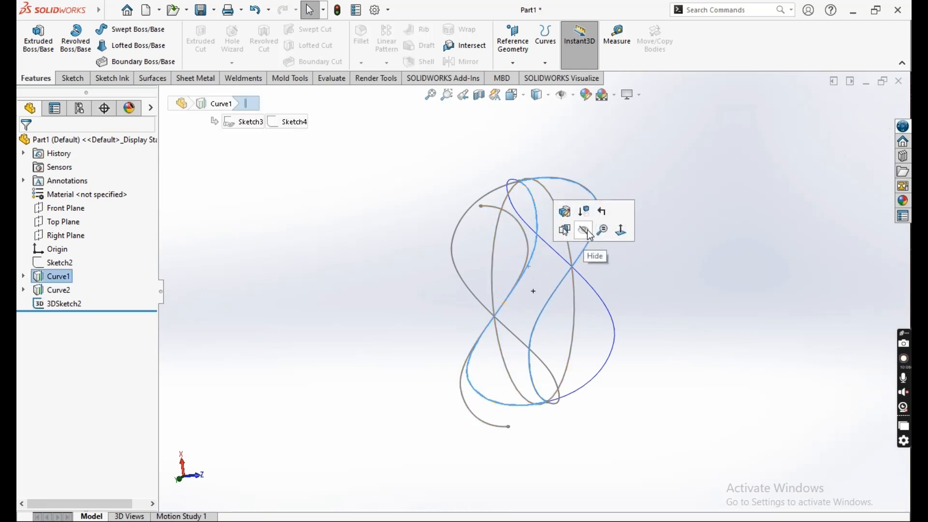
left_click(585, 231)
middle_click_drag(660, 263, 653, 269)
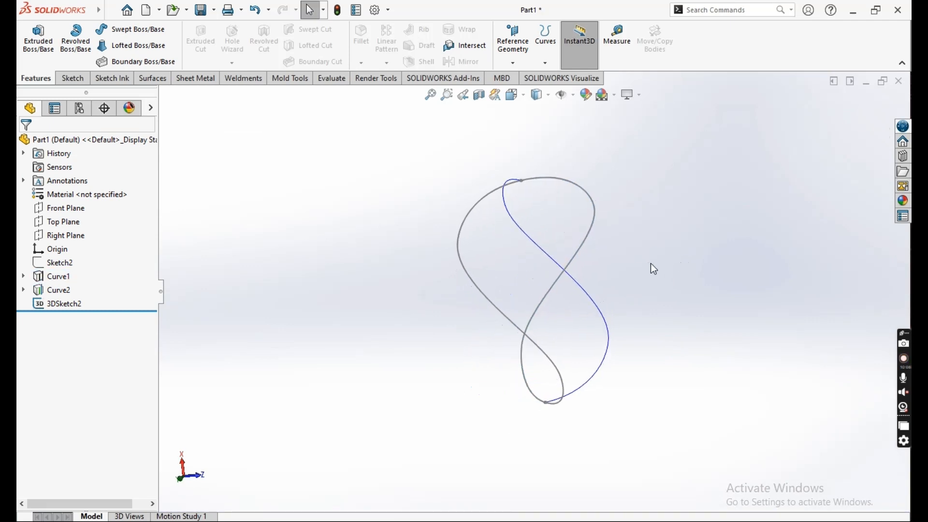
left_click(594, 300)
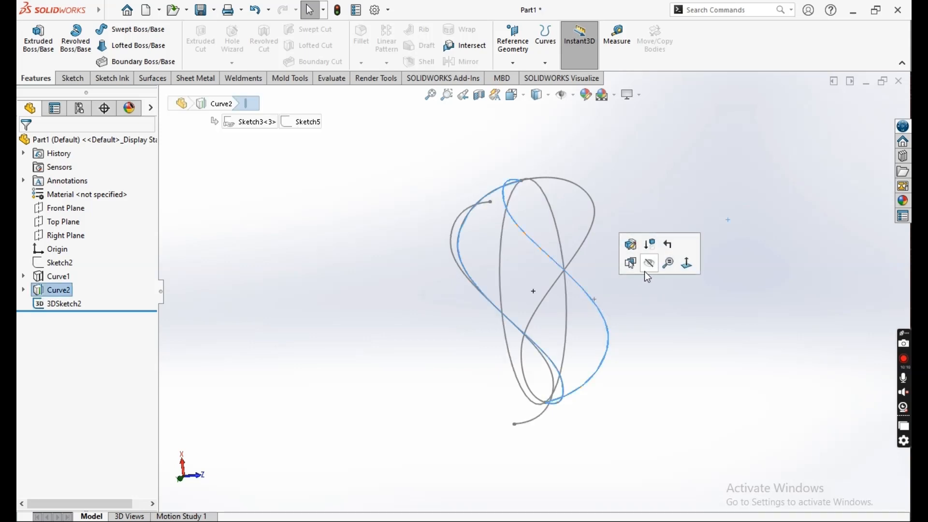
left_click(650, 267)
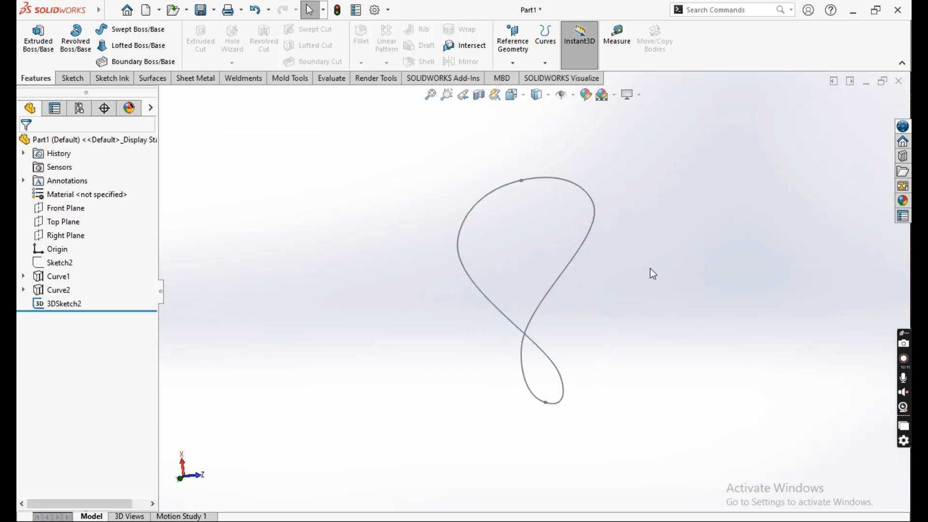
left_click(49, 278)
left_click(240, 318)
Create a composite curve from the trimmed 3D sketch loop.
middle_click_drag(392, 331, 371, 328)
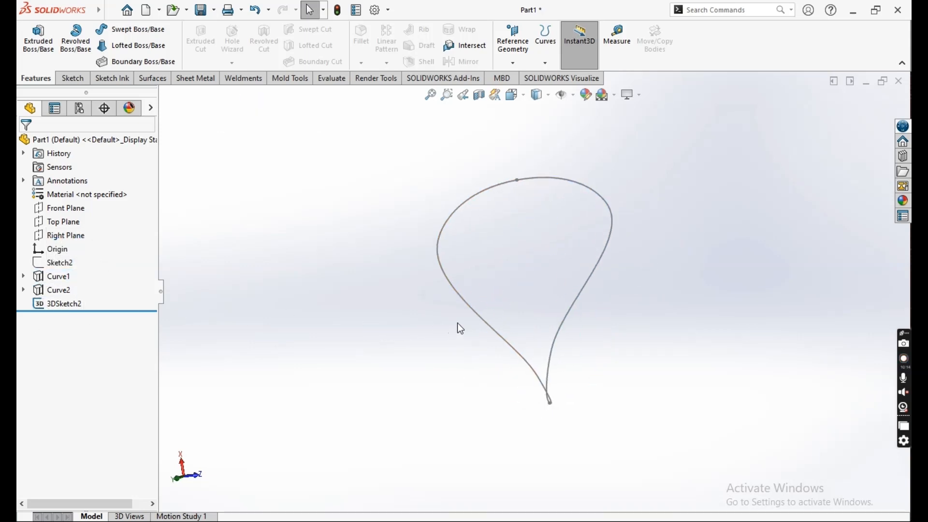
left_click(485, 326)
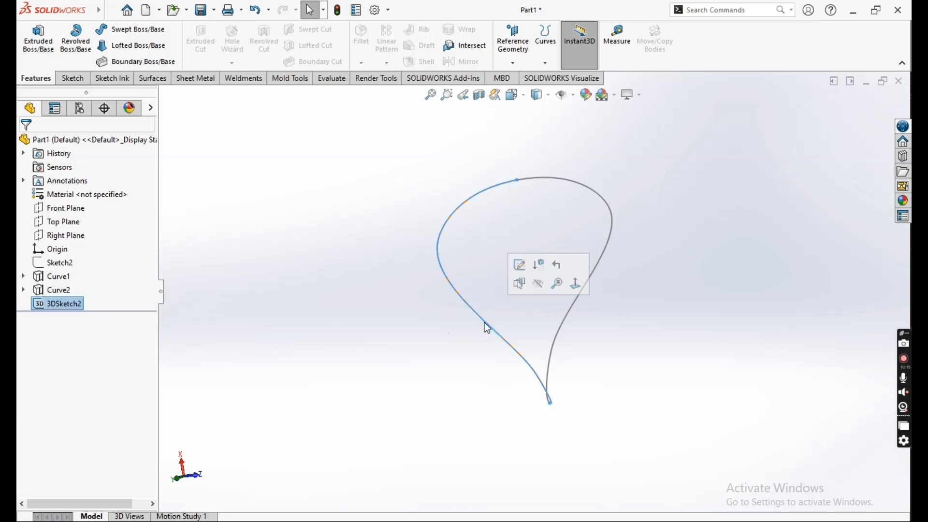
left_click(546, 61)
left_click(560, 92)
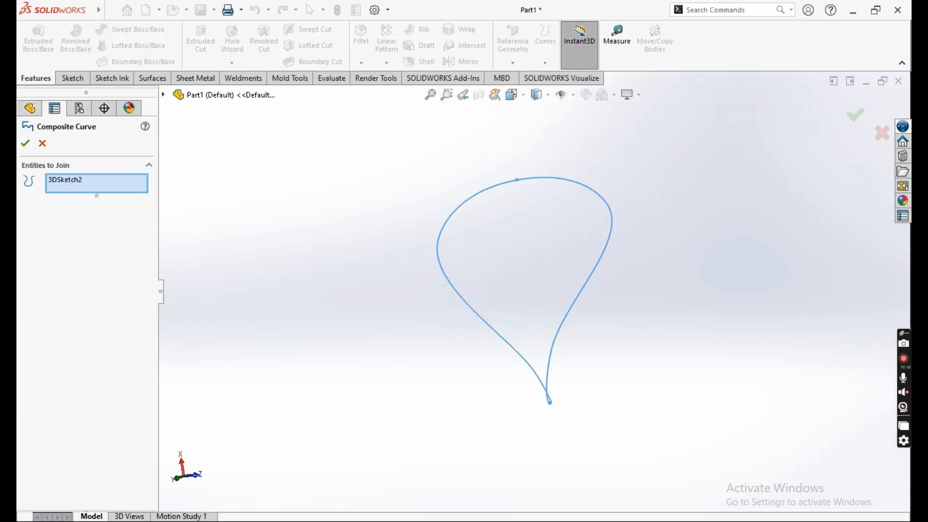
left_click(27, 145)
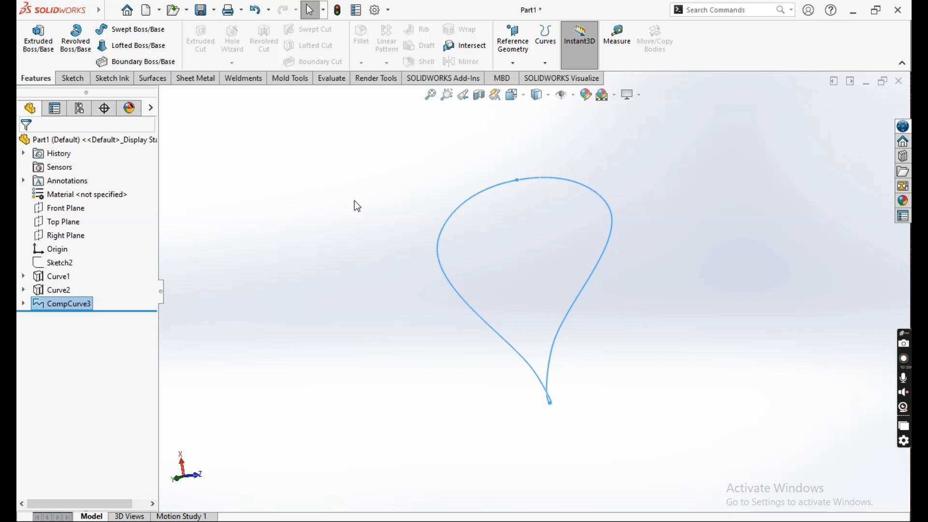
Start a swept boss with a circular profile and use the composite curve as its path.
left_click(370, 213)
middle_click_drag(371, 213, 420, 292)
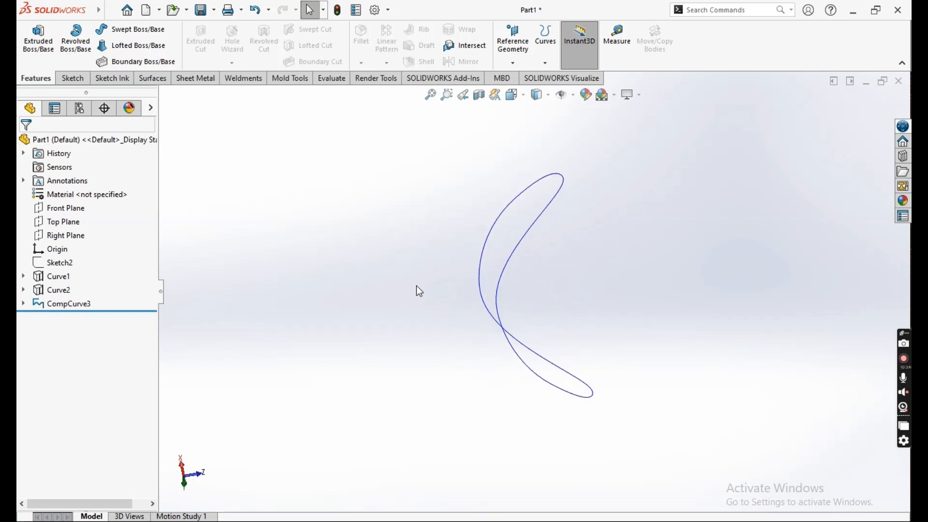
left_click(76, 80)
left_click(39, 79)
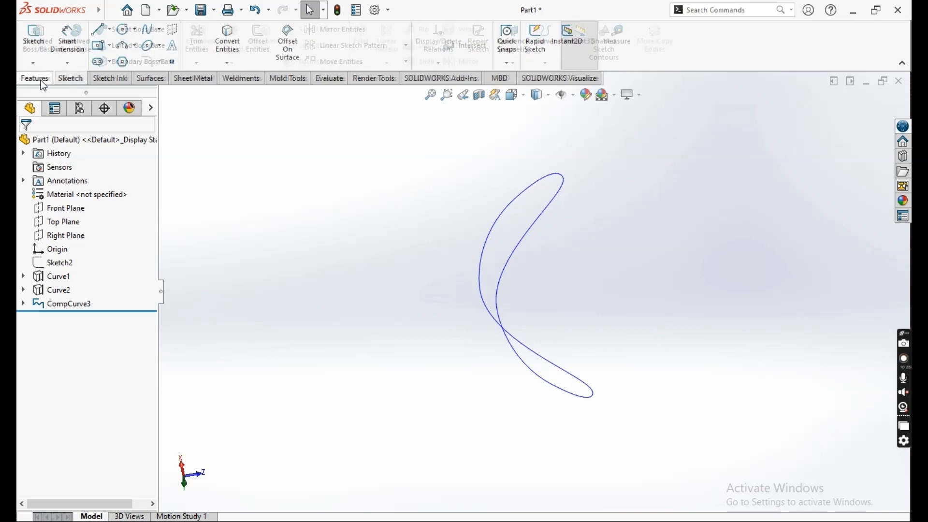
left_click(115, 33)
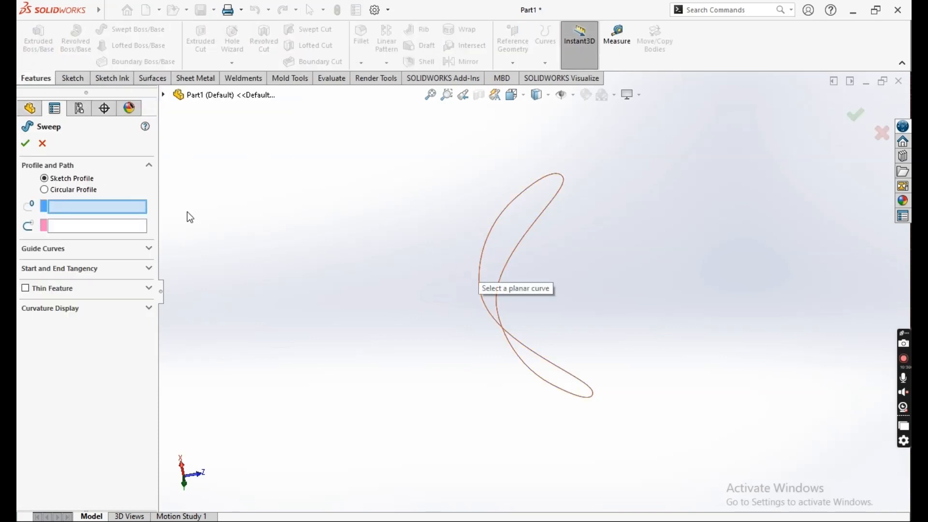
left_click(82, 189)
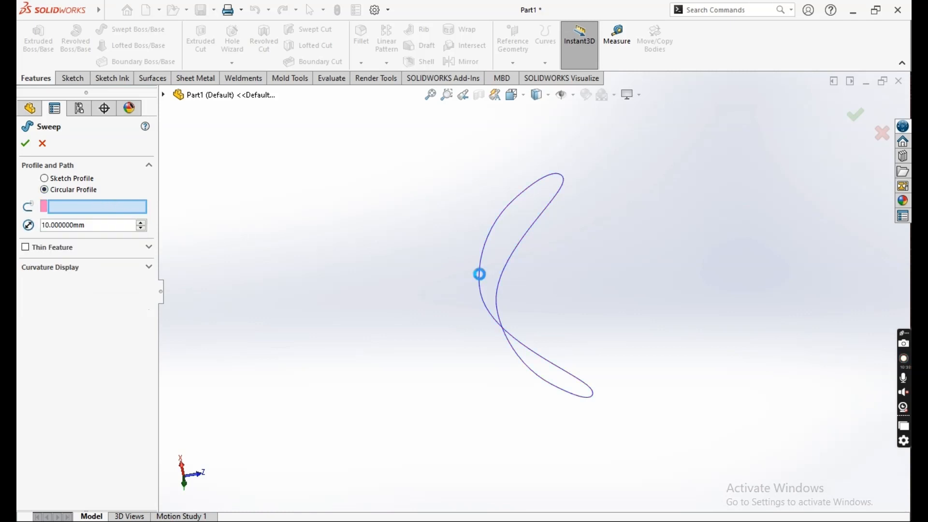
left_click(480, 273)
middle_click_drag(480, 277, 399, 331)
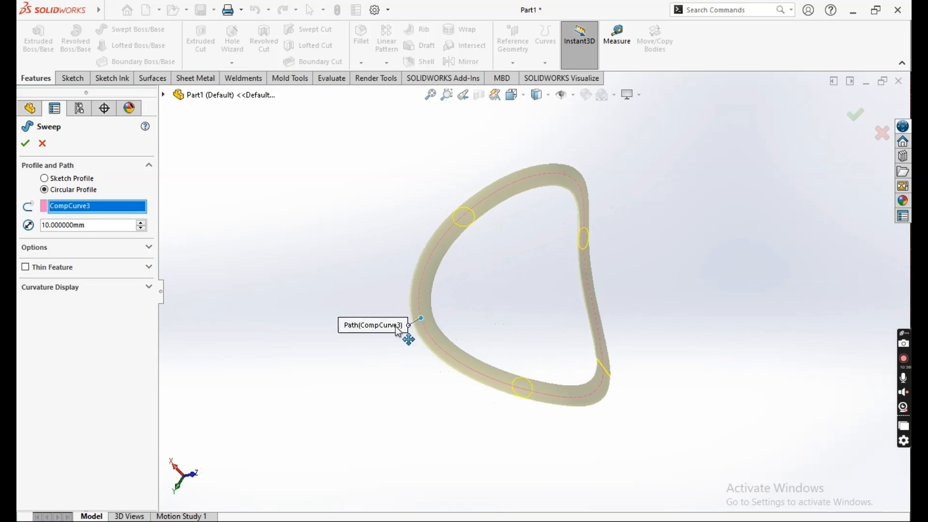
Set the diameter of the sweep's circular profile to 7.5 mm.
scroll(453, 225, "up", 5)
scroll(561, 250, "down", 2)
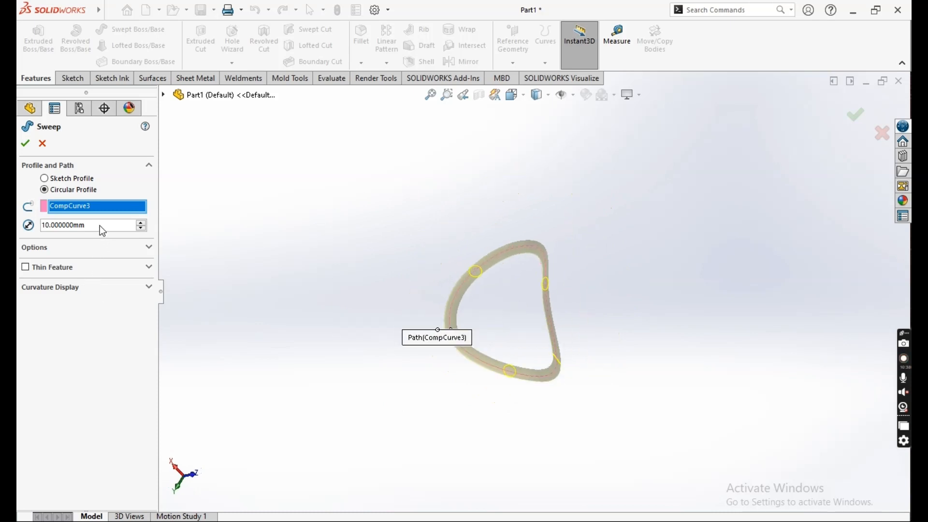
left_click_drag(102, 231, 28, 233)
type("7")
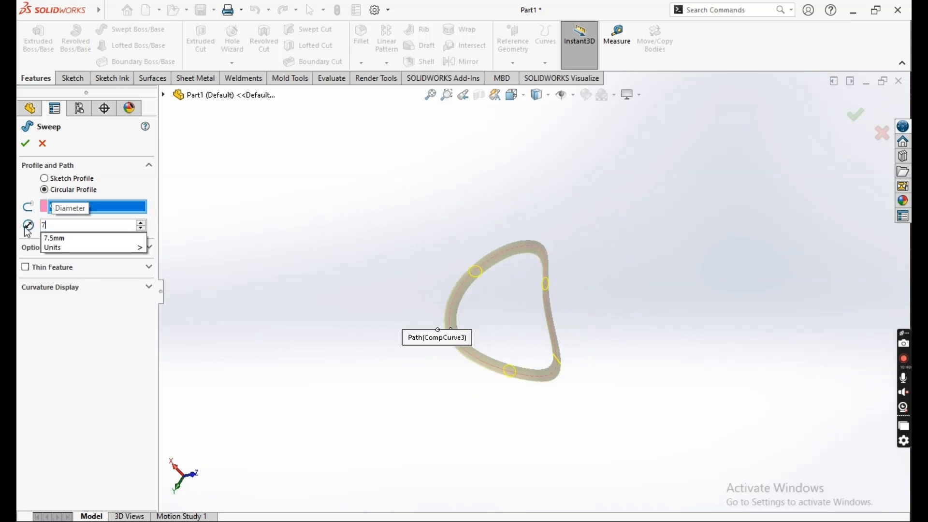
type(".5")
key("Return")
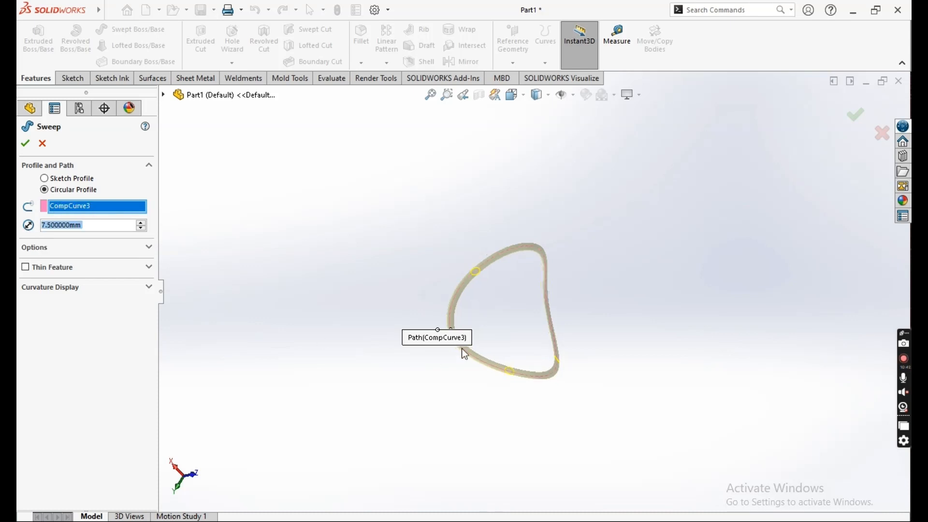
scroll(528, 332, "down", 3)
scroll(498, 319, "up", 4)
middle_click_drag(498, 319, 572, 301)
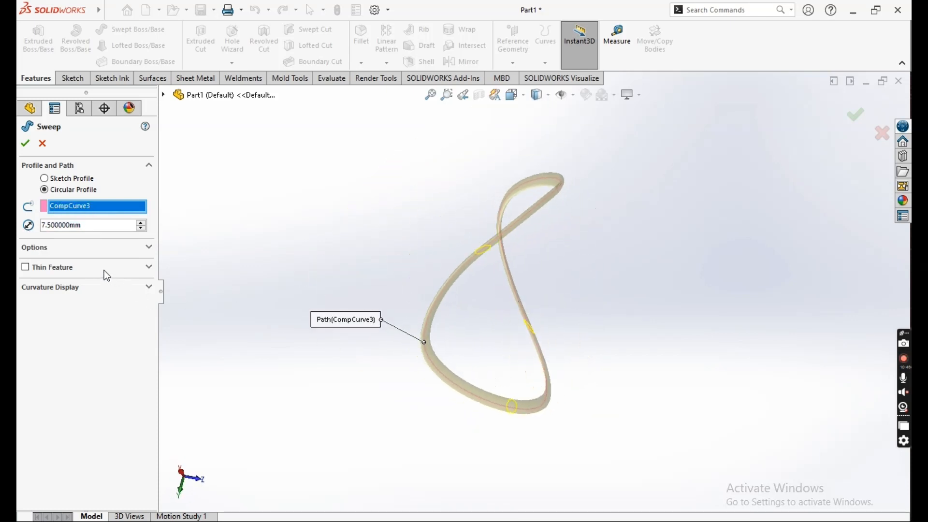
Make the sweep a one-direction thin feature with a 2 mm wall thickness and create it.
left_click(69, 268)
mouse_move(338, 308)
middle_mouse_down()
mouse_move(363, 296)
mouse_move(292, 298)
mouse_move(286, 393)
mouse_move(302, 331)
mouse_move(346, 292)
mouse_move(333, 298)
middle_mouse_up()
left_click(101, 301)
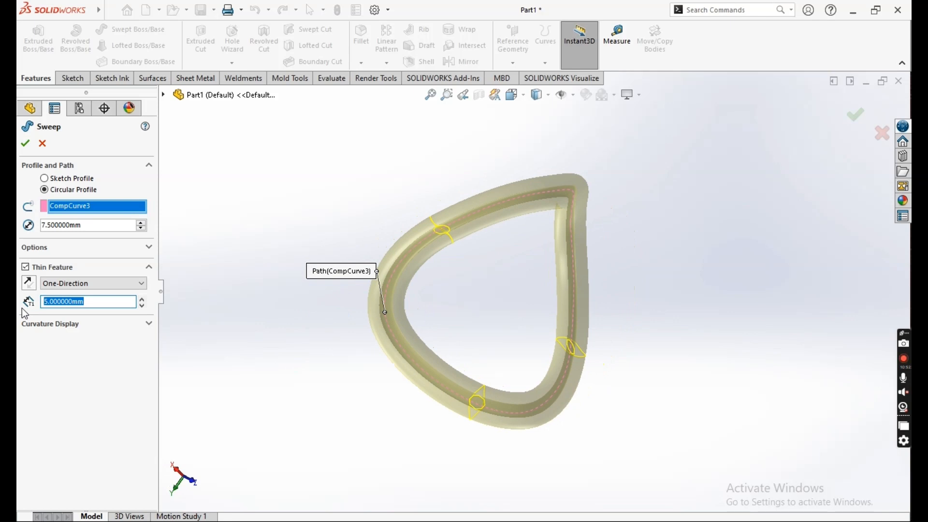
type("2")
key("Return")
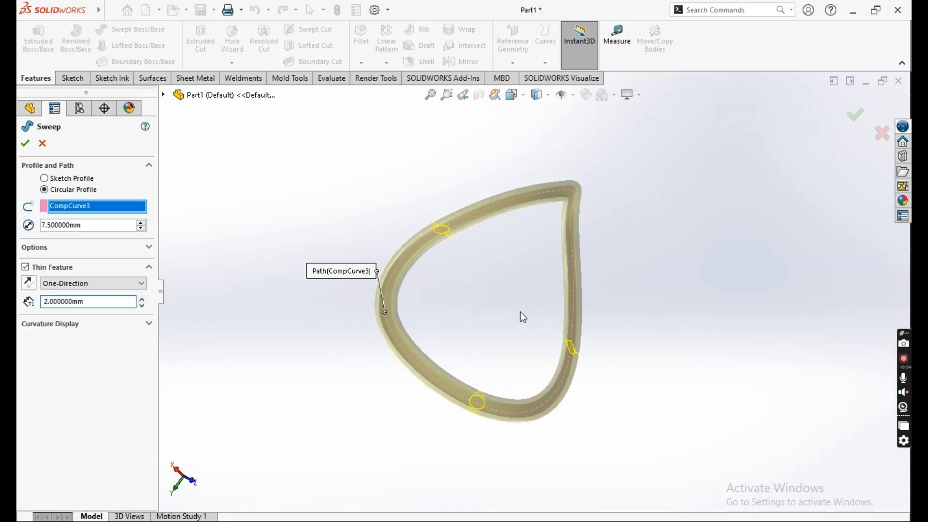
middle_click_drag(522, 315, 549, 328)
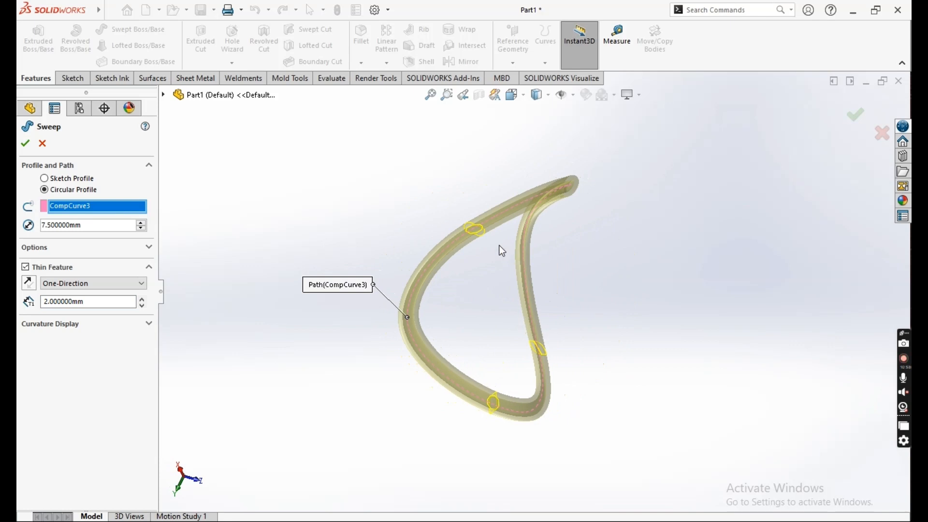
left_click(25, 269)
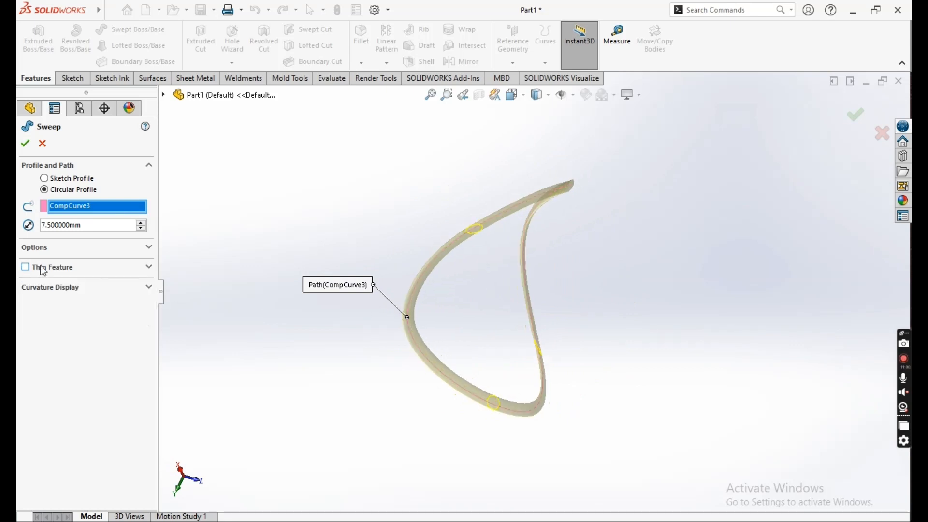
left_click(26, 267)
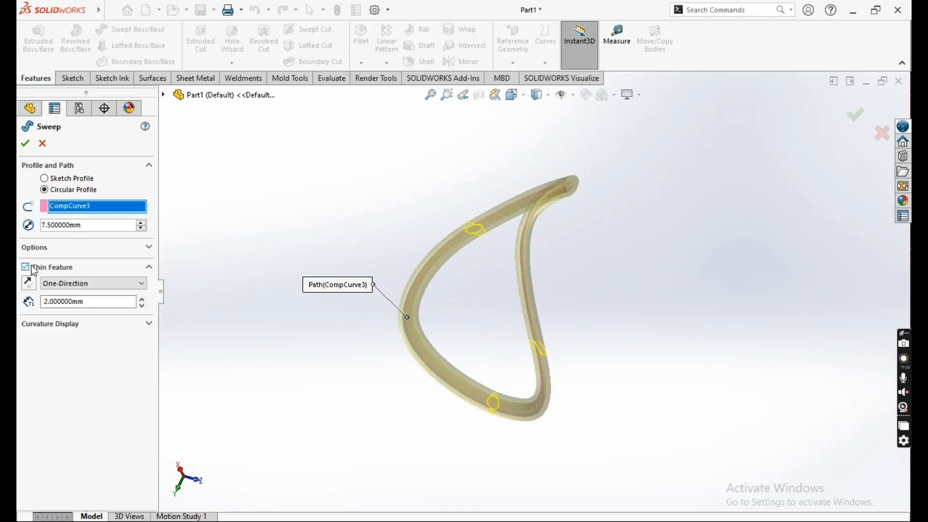
middle_click_drag(460, 338, 429, 345)
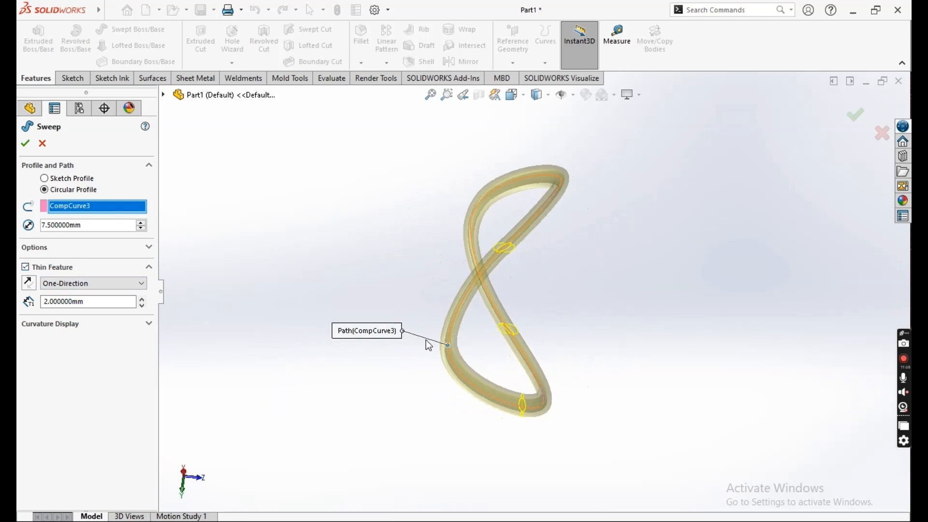
key("Return")
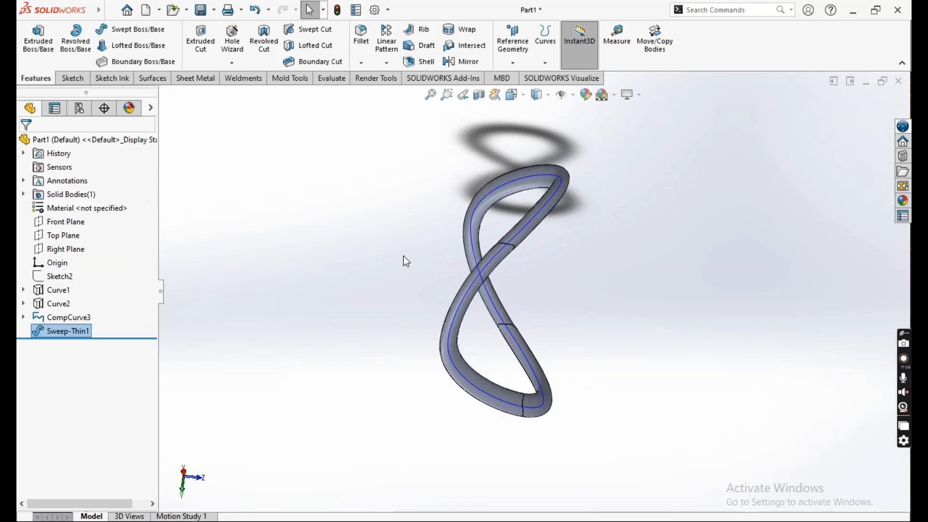
Hide the composite curve running through the swept tube.
middle_click_drag(401, 259, 343, 259)
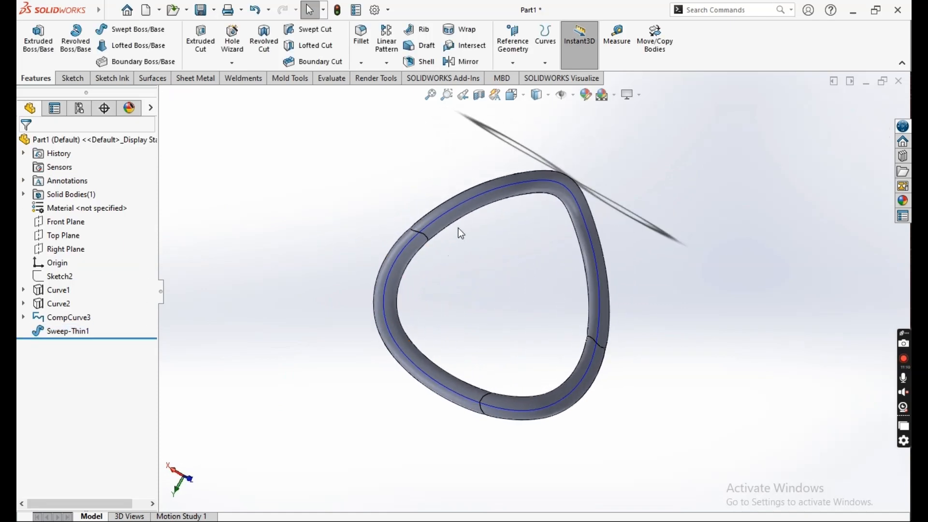
left_click(448, 213)
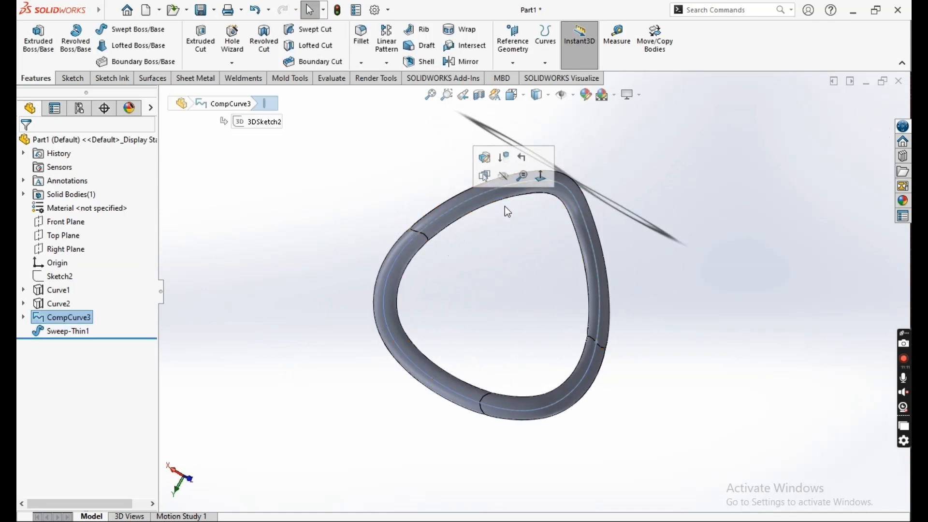
left_click(505, 177)
scroll(556, 334, "up", 5)
middle_click_drag(556, 340, 514, 291)
scroll(517, 300, "down", 4)
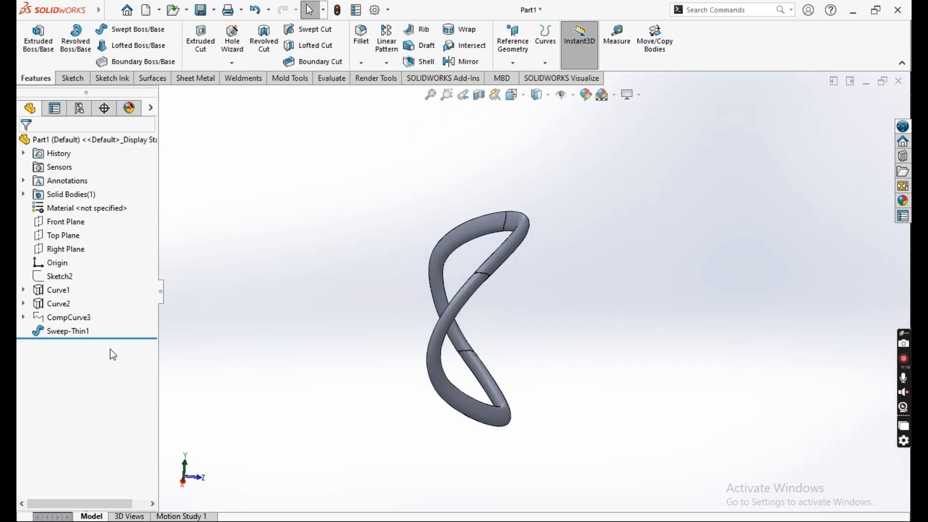
left_click(76, 333)
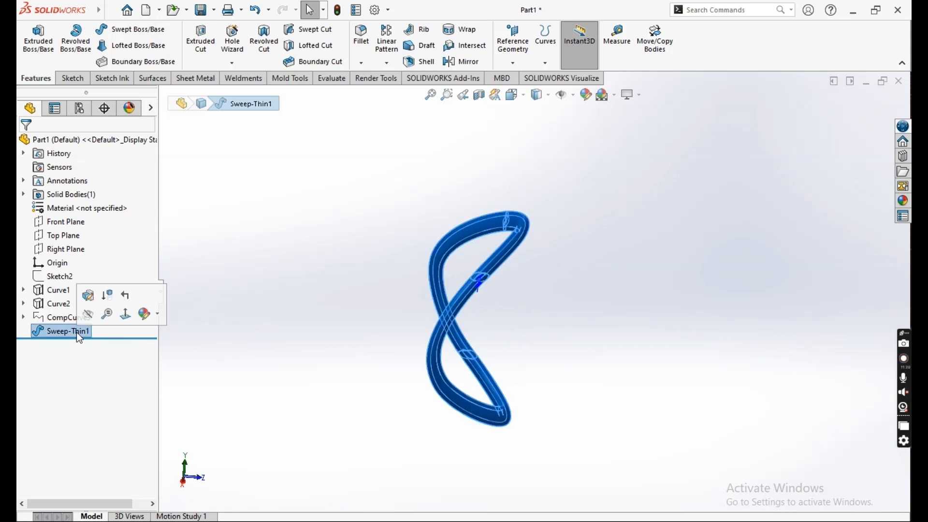
scroll(290, 356, "up", 2)
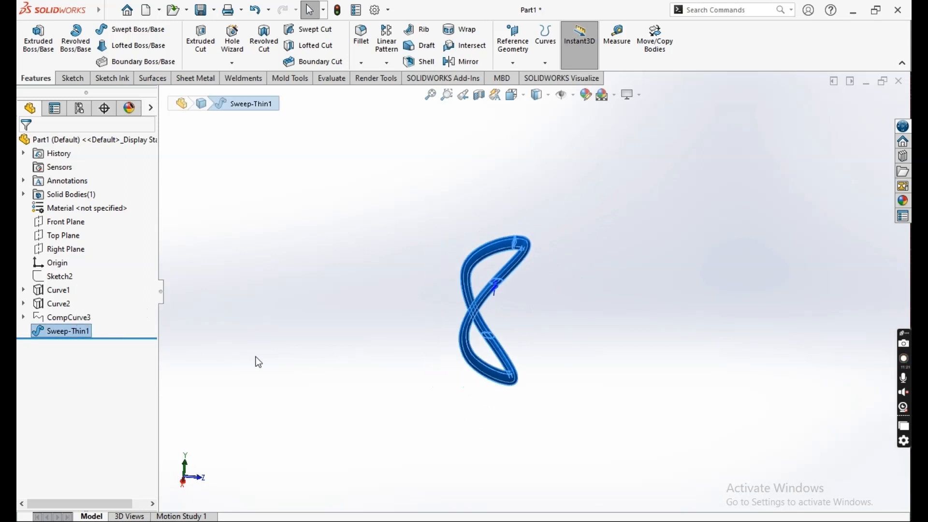
left_click(190, 361)
left_click(68, 226)
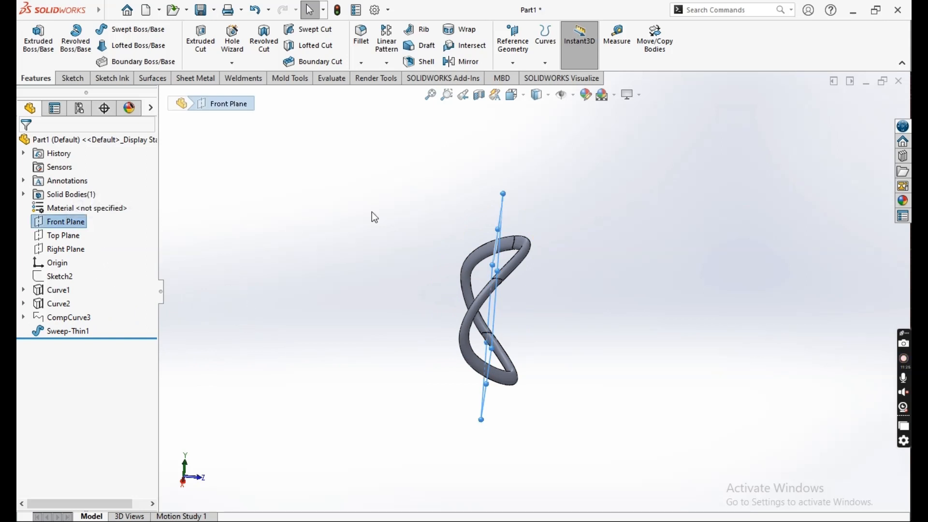
left_click(545, 64)
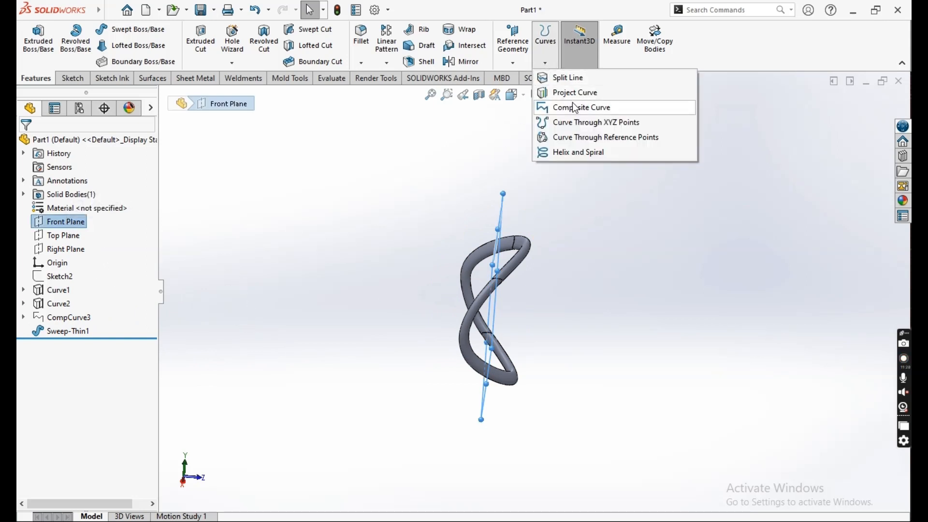
left_click(596, 213)
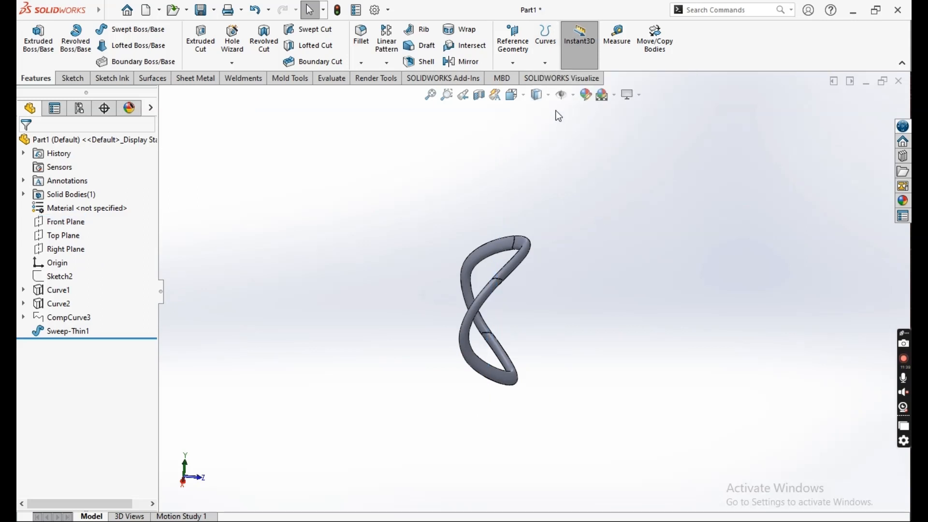
Set the model's display style to shaded without edges and view the swept loop from another angle.
left_click(551, 96)
left_click(546, 130)
mouse_move(544, 279)
middle_mouse_down()
mouse_move(537, 309)
mouse_move(447, 321)
mouse_move(468, 320)
middle_mouse_up()
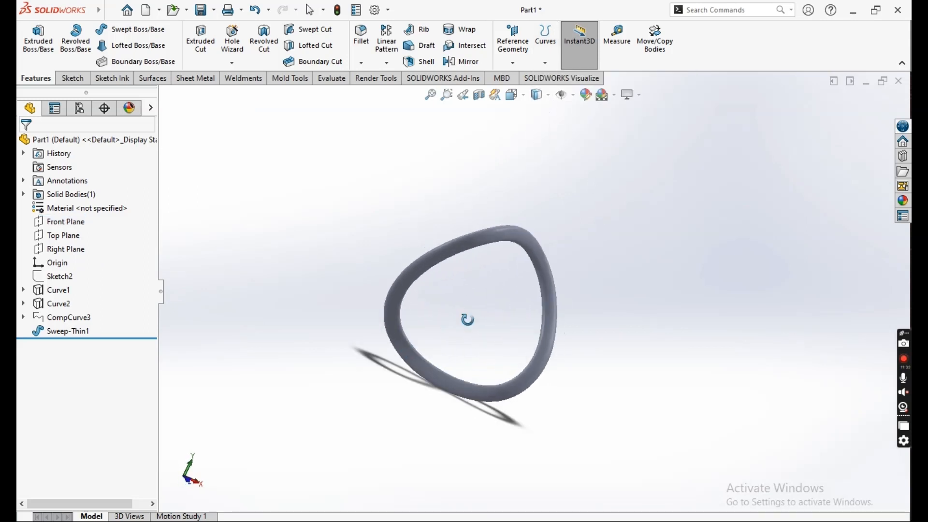